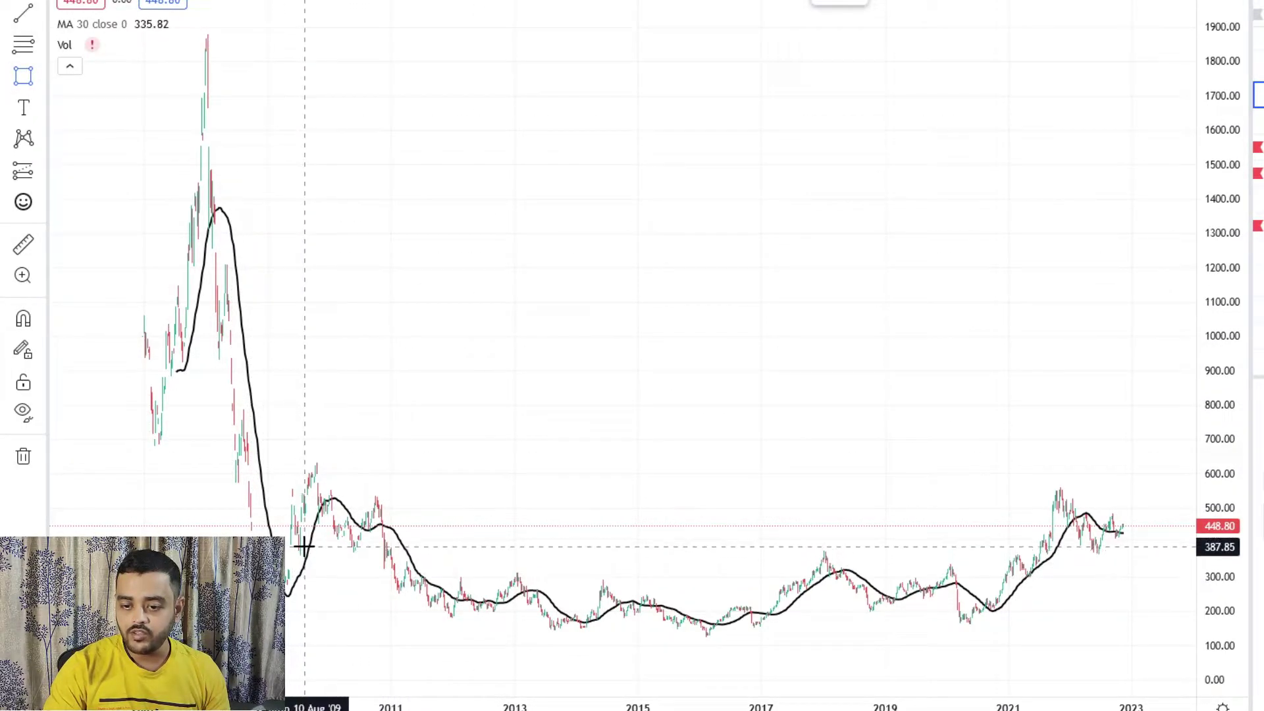
- Draw a rectangle over the 2009–2023 consolidation between about 152 and 383, and extend its left edge further back in 2009
mouse_move(305, 549)
left_mouse_down()
mouse_move(371, 613)
mouse_move(787, 639)
mouse_move(939, 620)
mouse_move(1169, 627)
left_mouse_up()
left_click(623, 310)
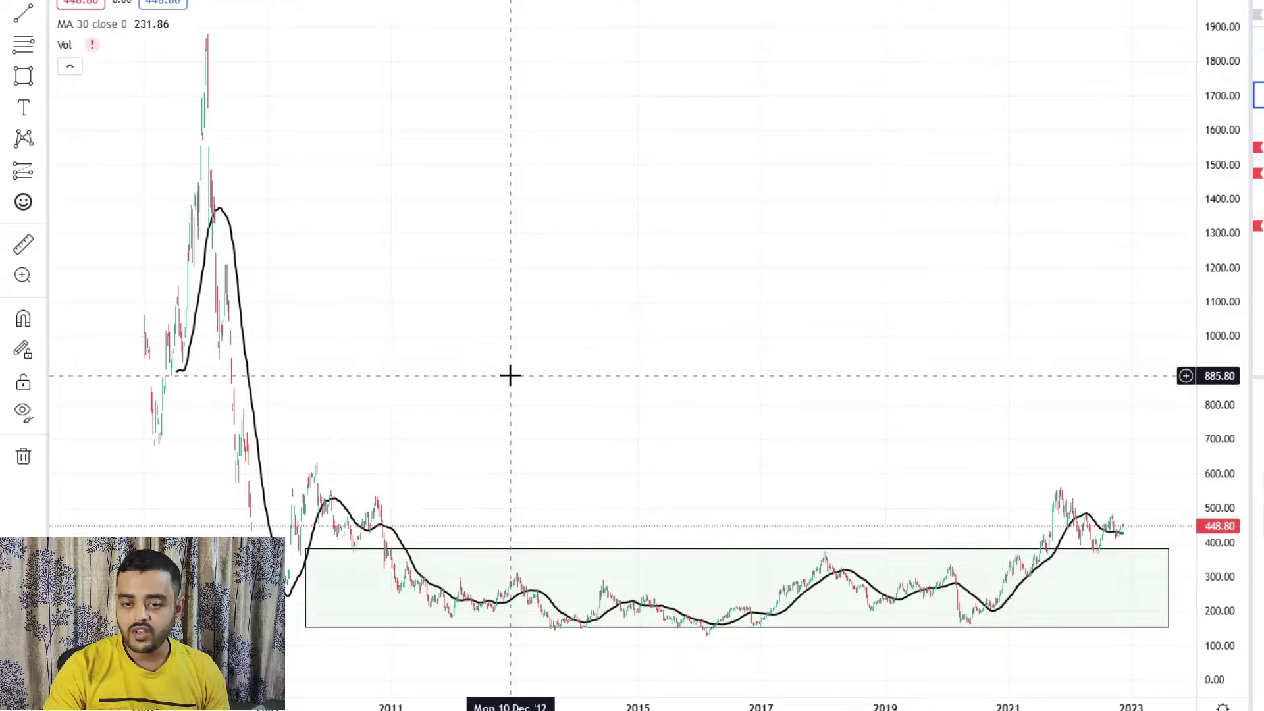
scroll(305, 226, "up", 3)
left_click_drag(305, 225, 700, 250)
scroll(701, 250, "down", 2)
scroll(641, 271, "up", 4)
mouse_move(576, 260)
left_mouse_down()
mouse_move(635, 252)
mouse_move(581, 250)
left_mouse_up()
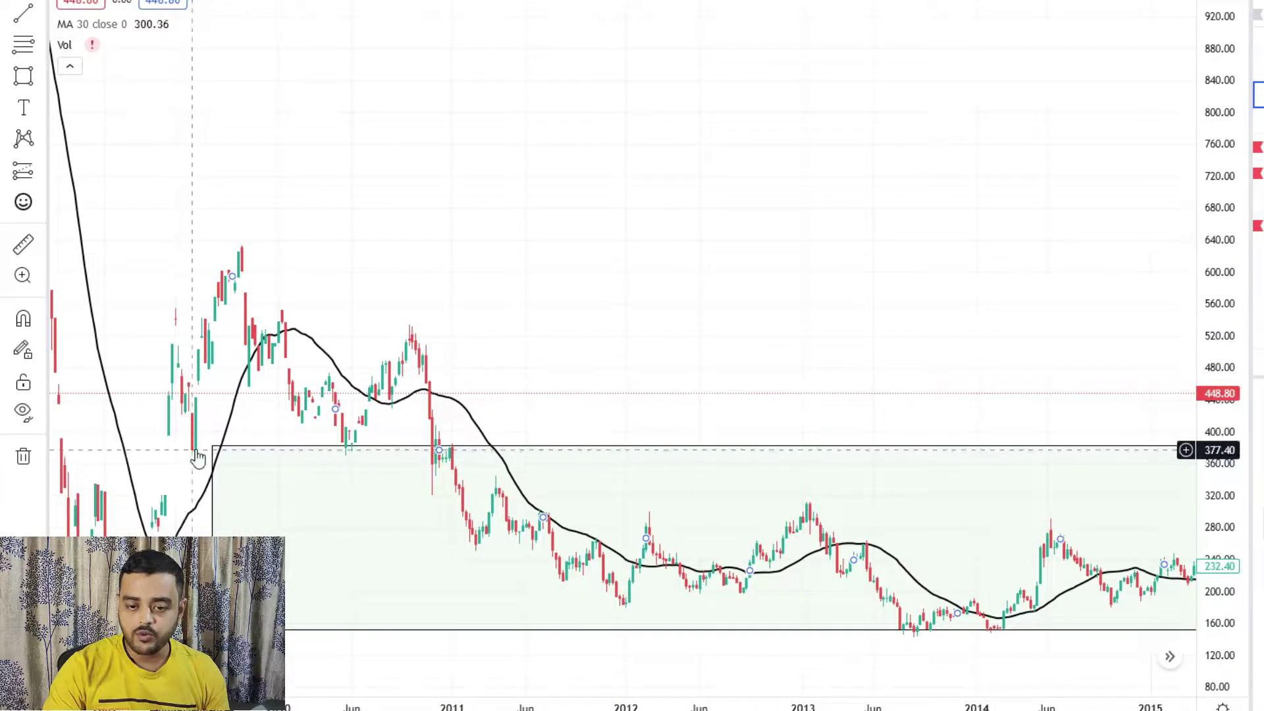
left_click_drag(211, 446, 164, 446)
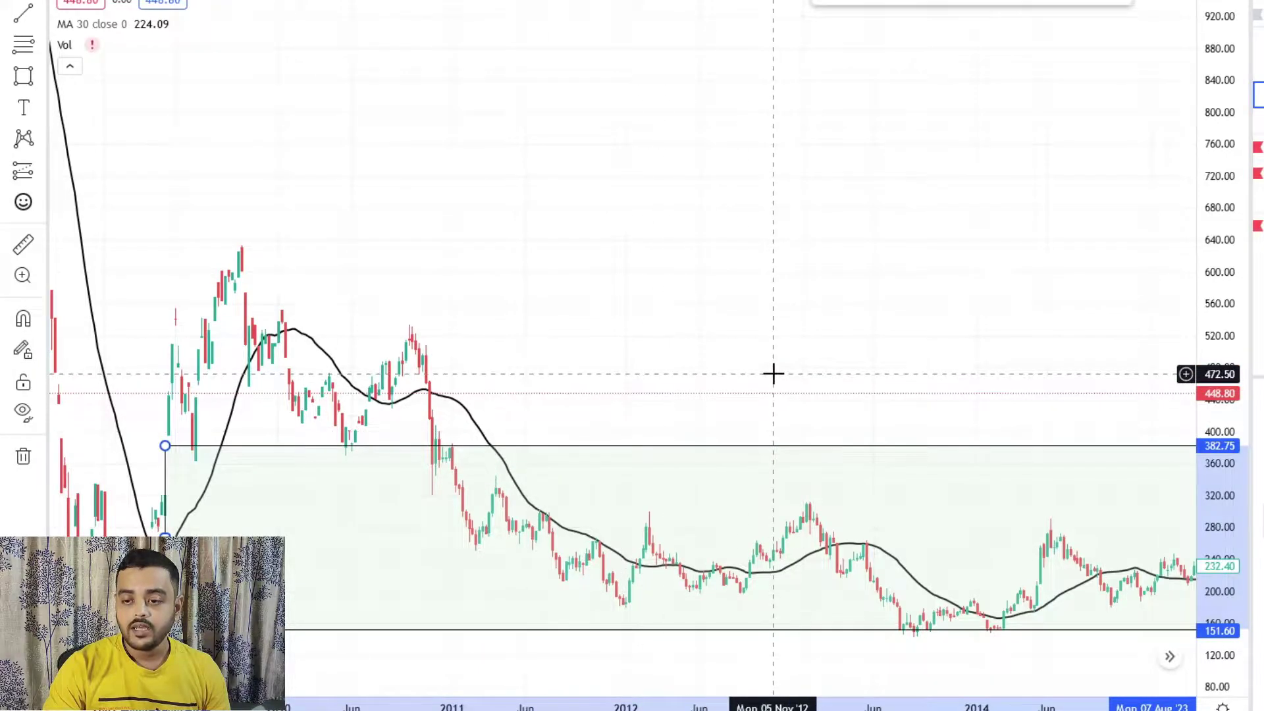
- Examine the 2021–2022 price breakout above the rectangle, and compare it with the full price history
scroll(774, 374, "down", 2)
left_click_drag(774, 373, 403, 369)
left_click_drag(779, 231, 275, 340)
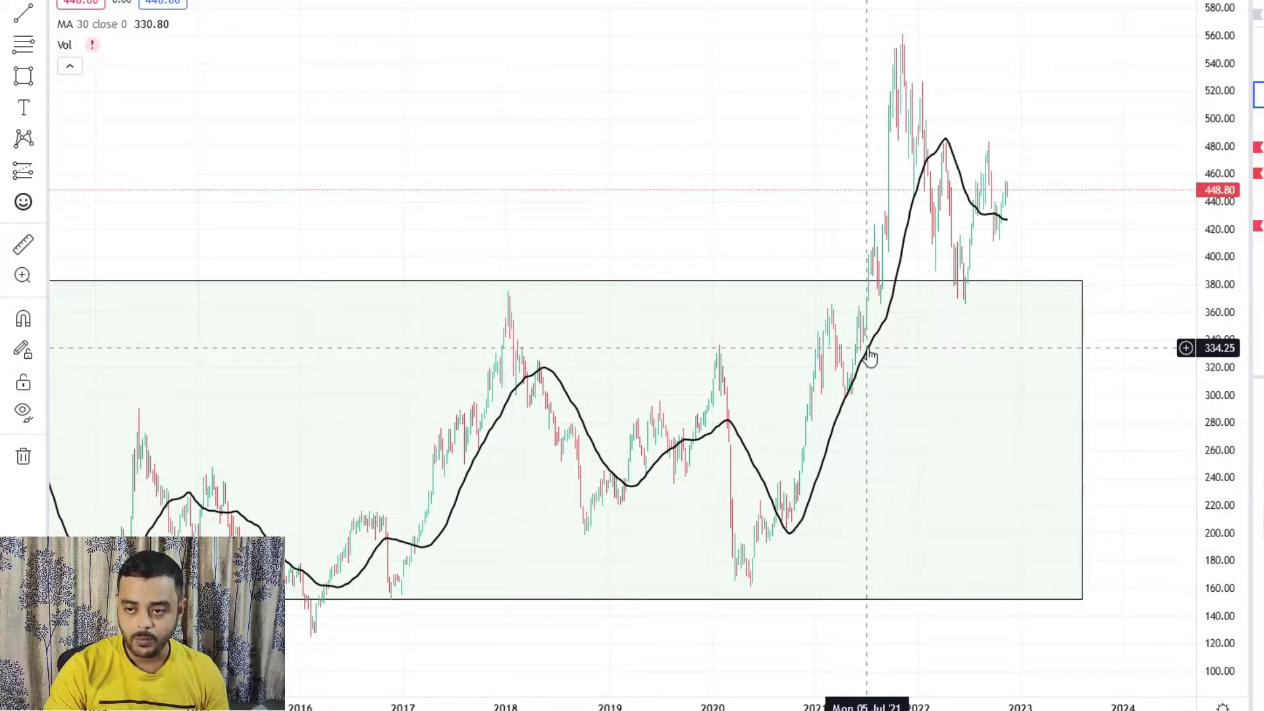
scroll(866, 348, "down", 5)
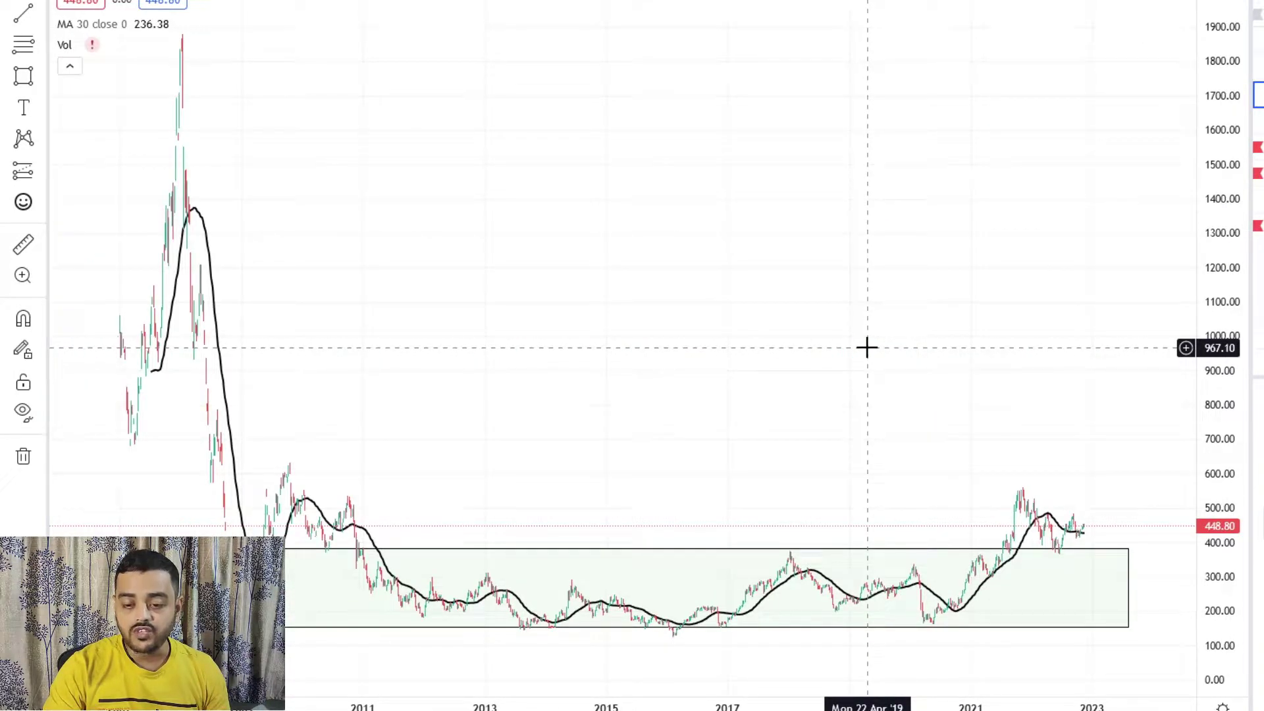
- Extend the consolidation rectangle's left edge back to about late 2008
left_click(328, 551)
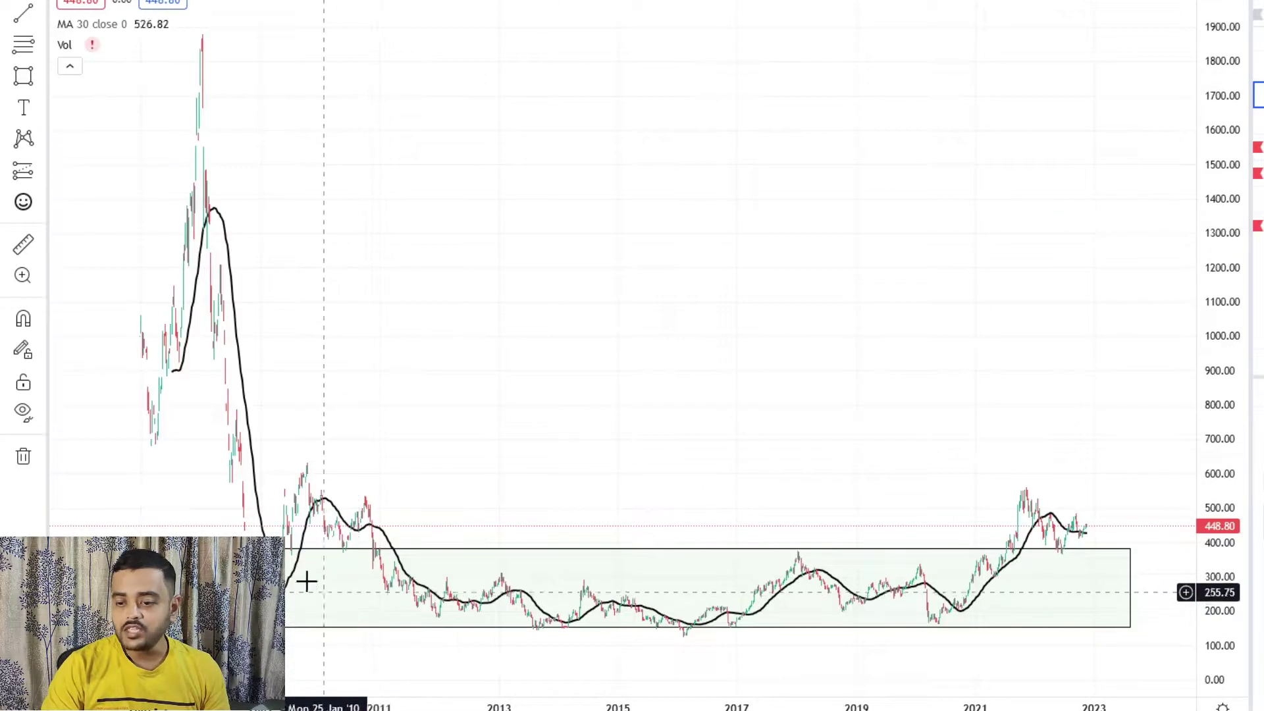
left_click(316, 549)
left_click(948, 660)
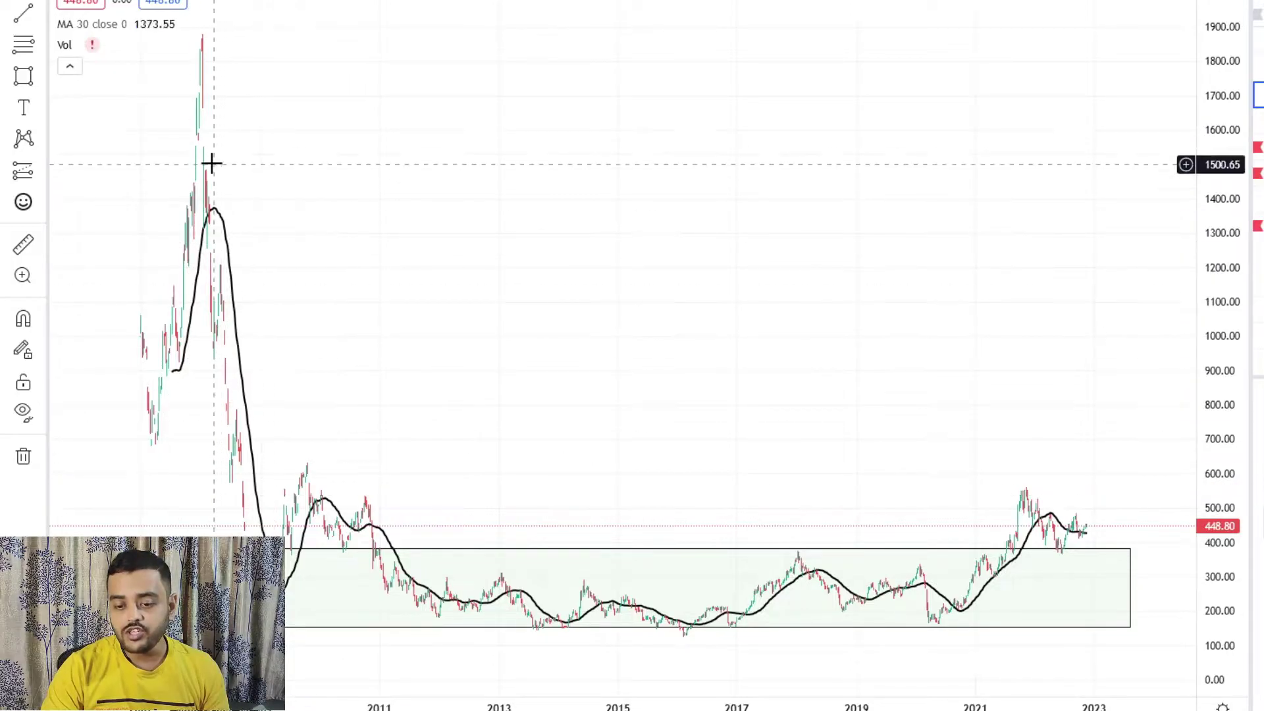
left_click_drag(285, 588, 242, 587)
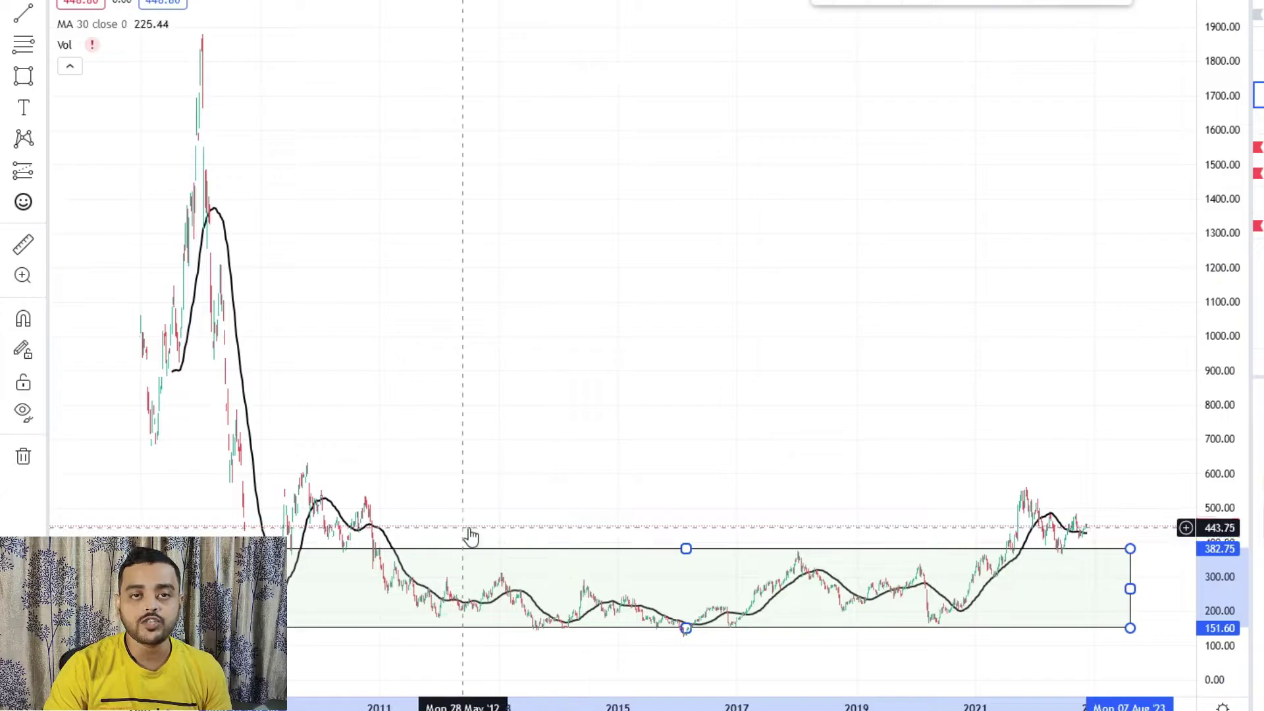
- Examine the 2021 breakout above the rectangle and the 2022 retest of its upper boundary against the 30-period moving average
scroll(655, 606, "up", 6)
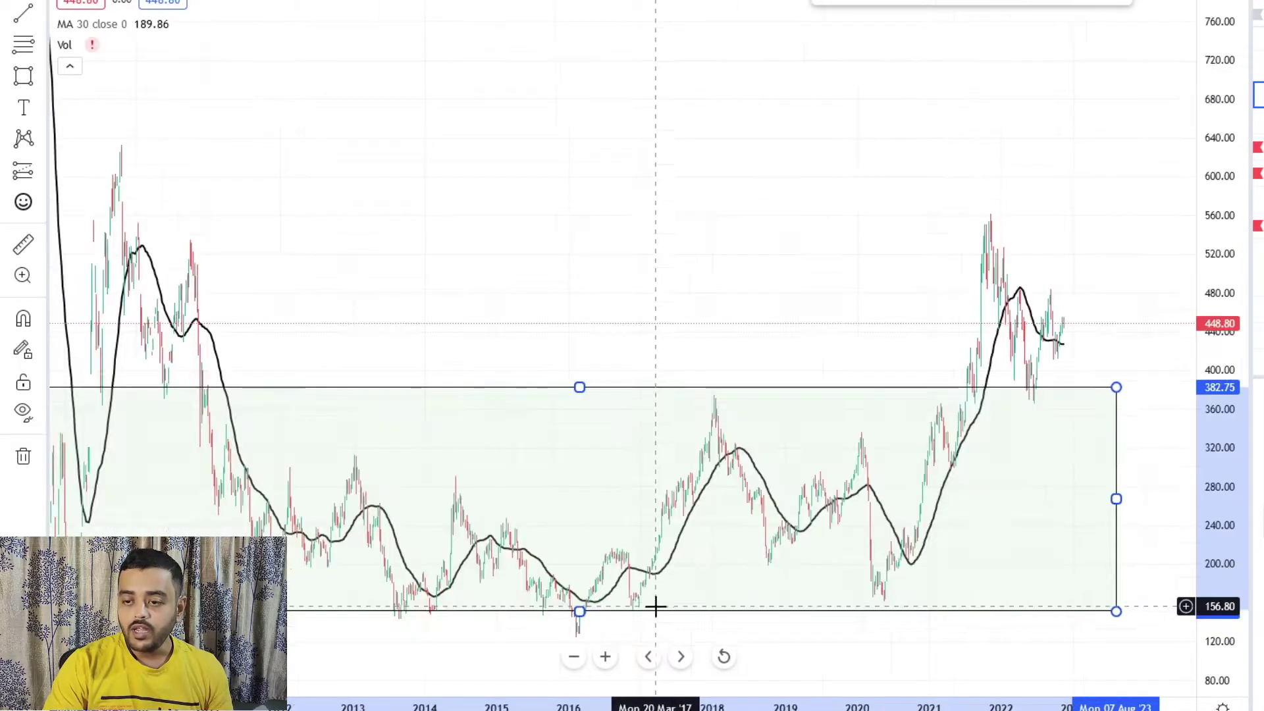
scroll(656, 610, "up", 2)
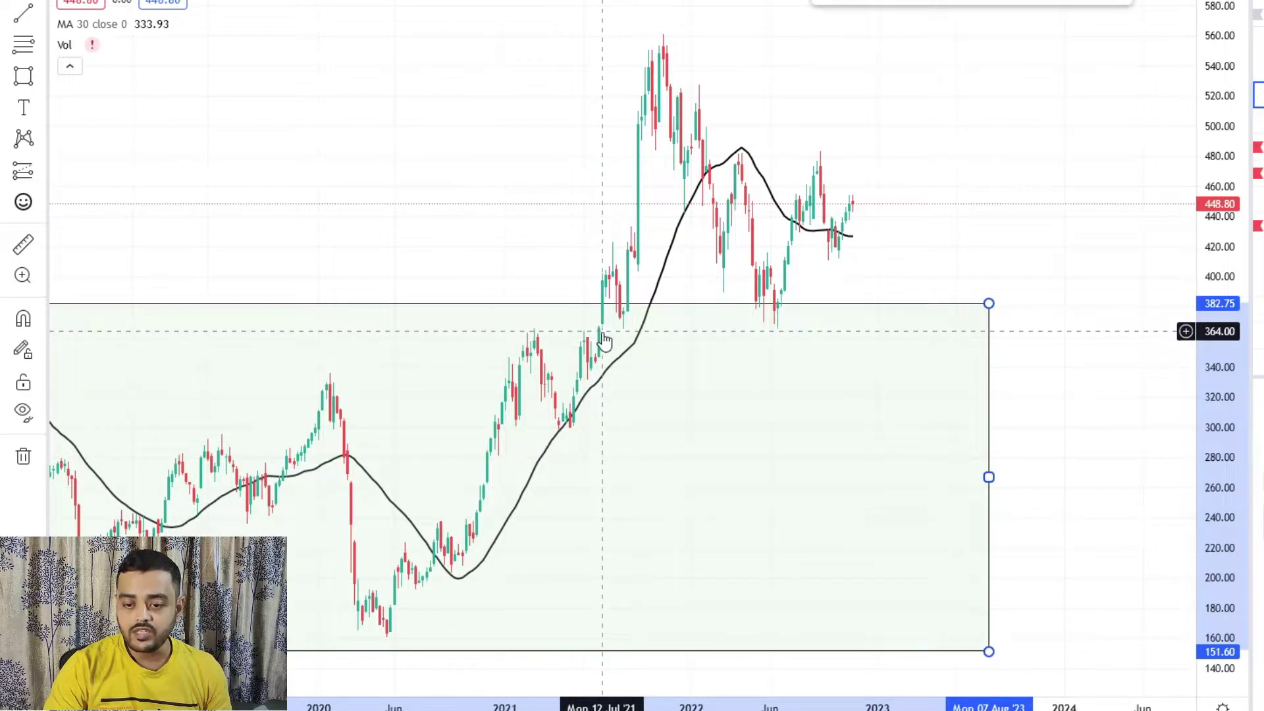
scroll(547, 417, "up", 2)
left_click_drag(547, 417, 643, 412)
mouse_move(92, 50)
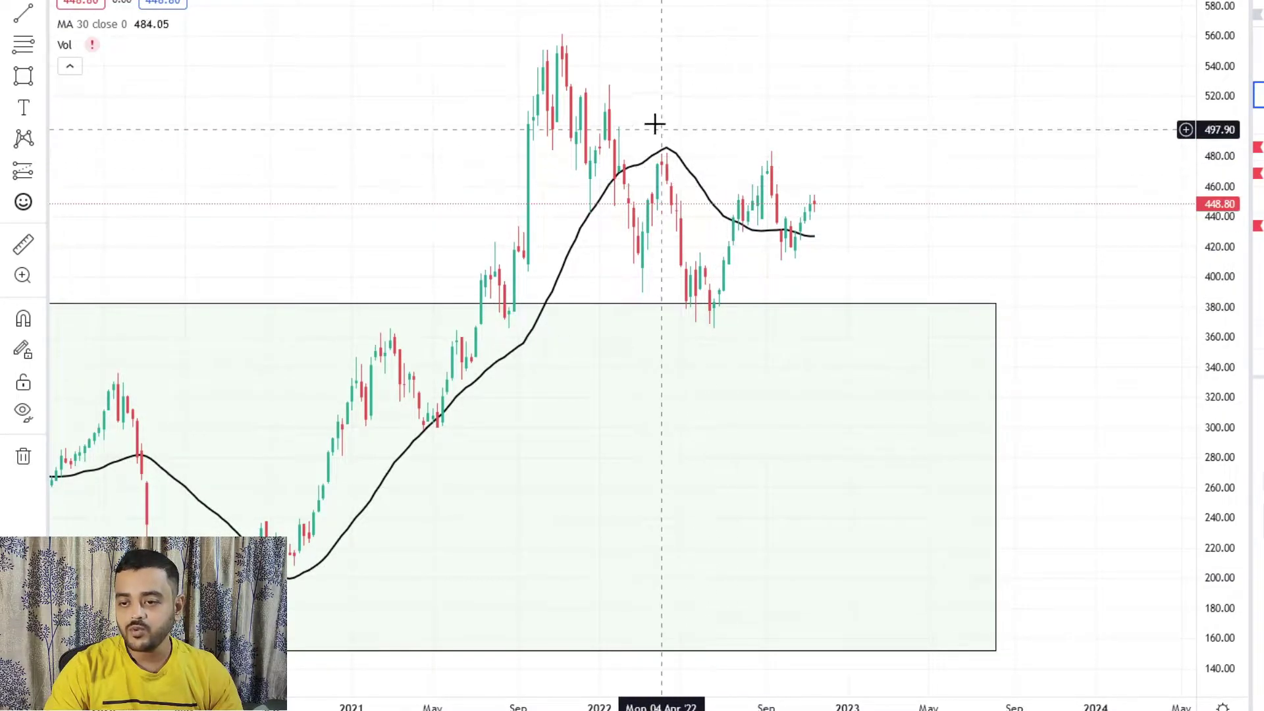
scroll(681, 408, "up", 2)
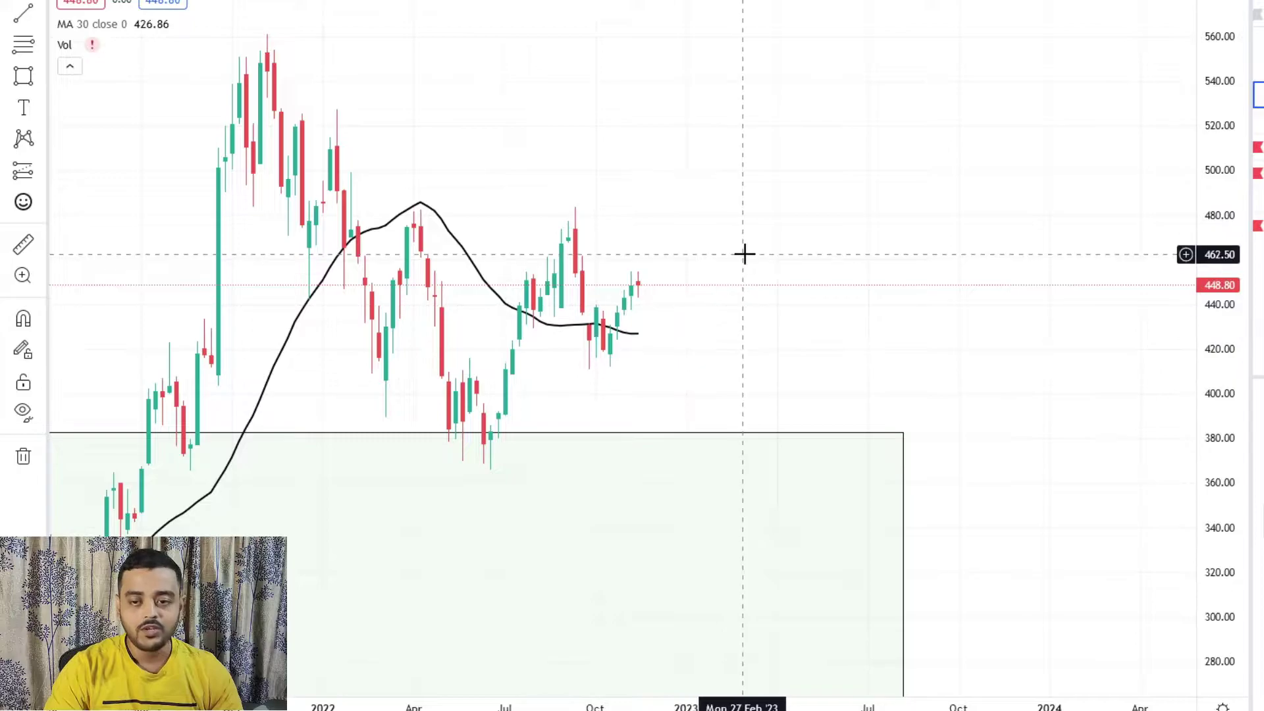
scroll(724, 282, "down", 5)
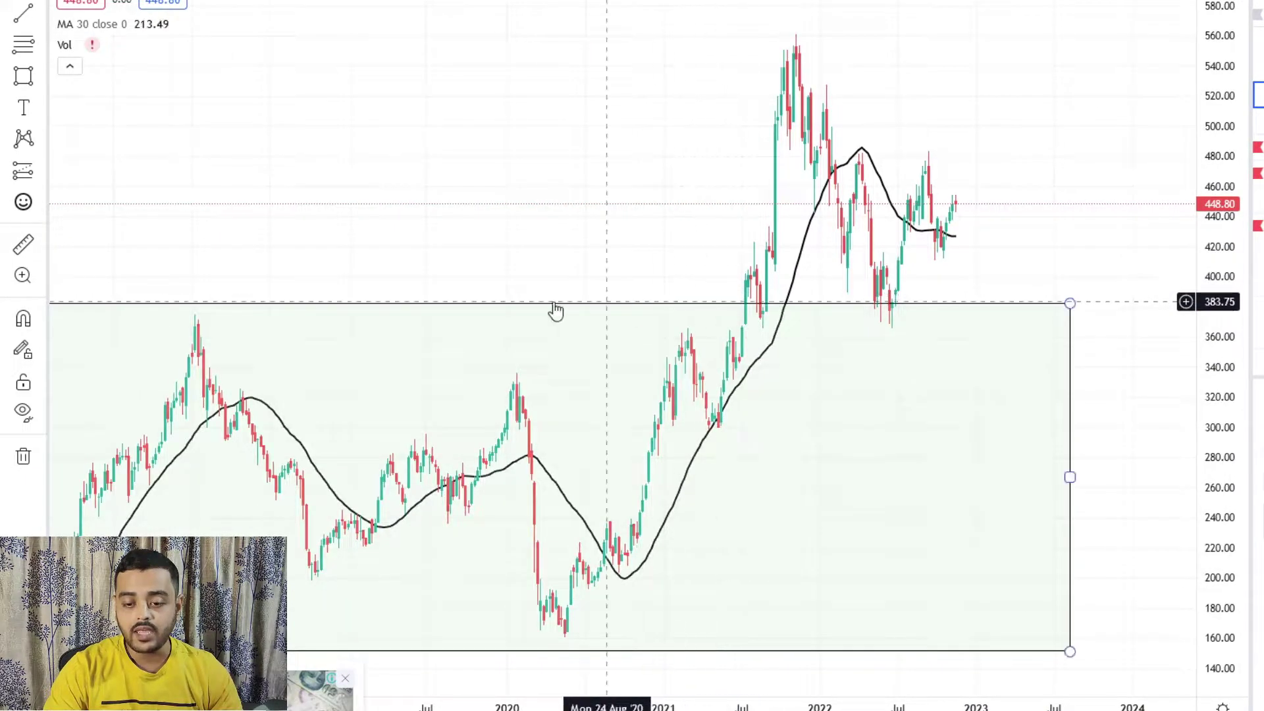
- Close the ad and the ad-free upgrade offer, and select the rectangle with the full price history in view
left_click(345, 678)
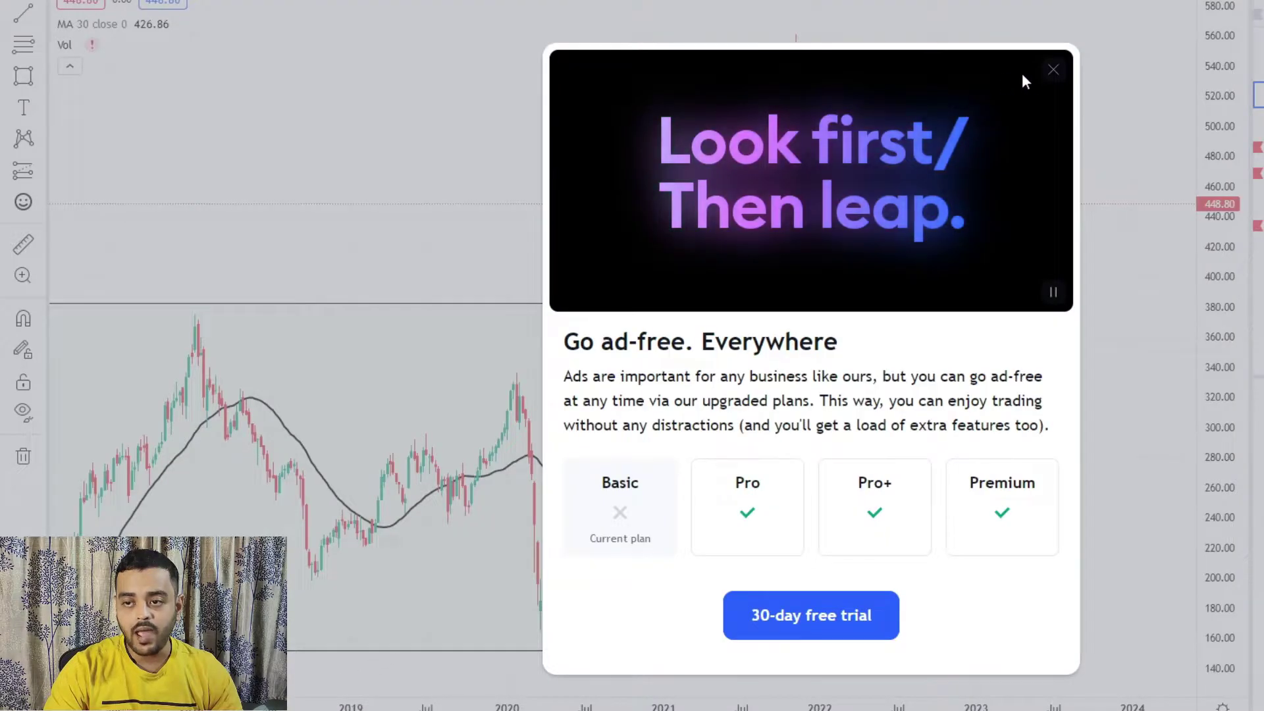
left_click(1052, 70)
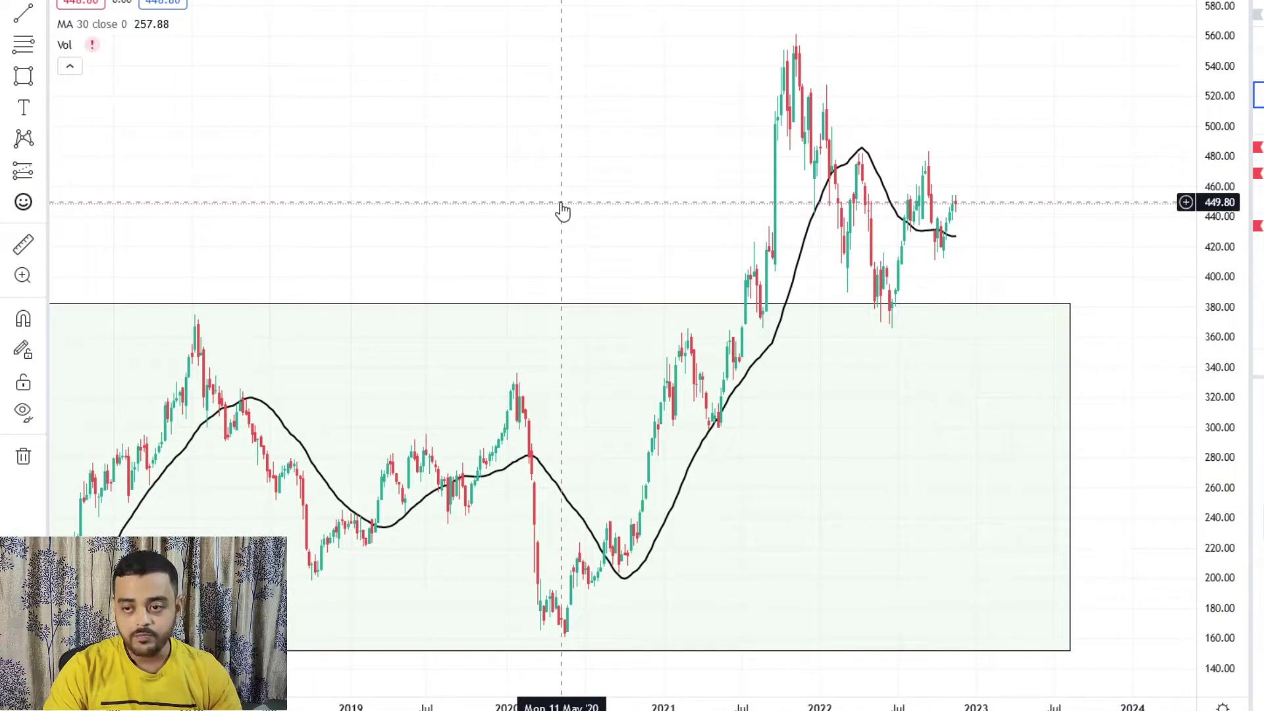
scroll(561, 209, "down", 6)
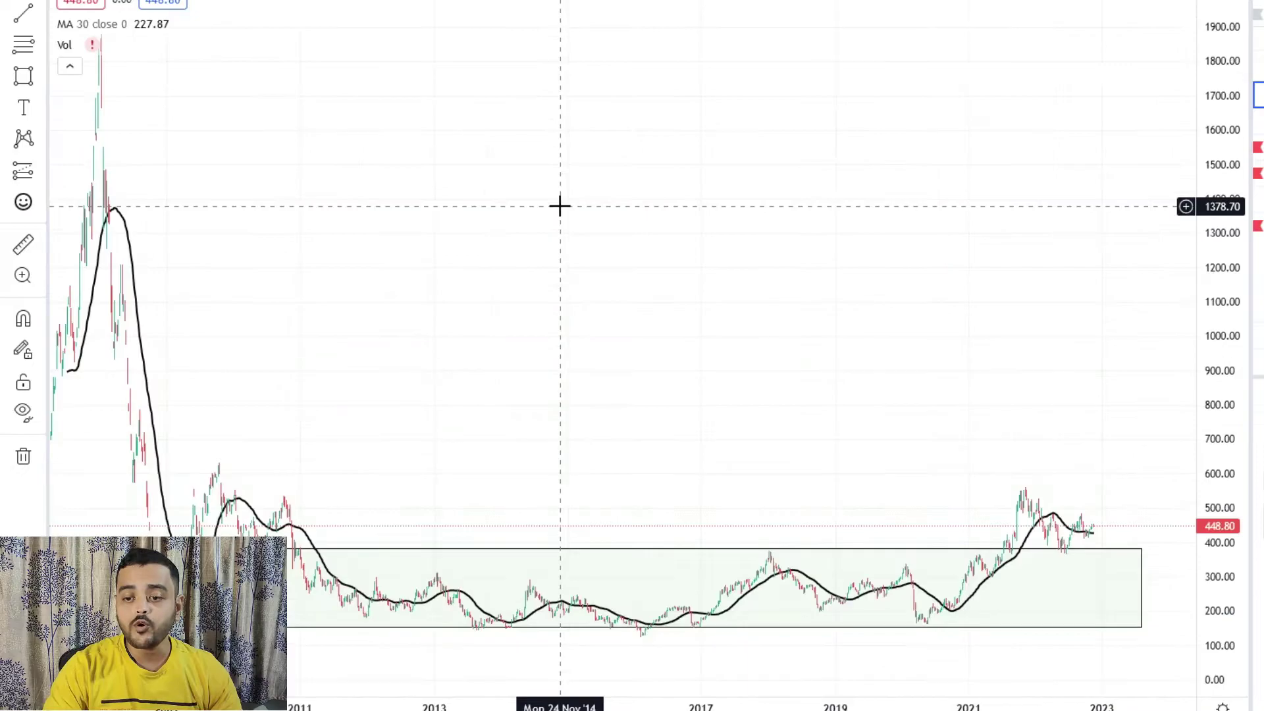
left_click(818, 550)
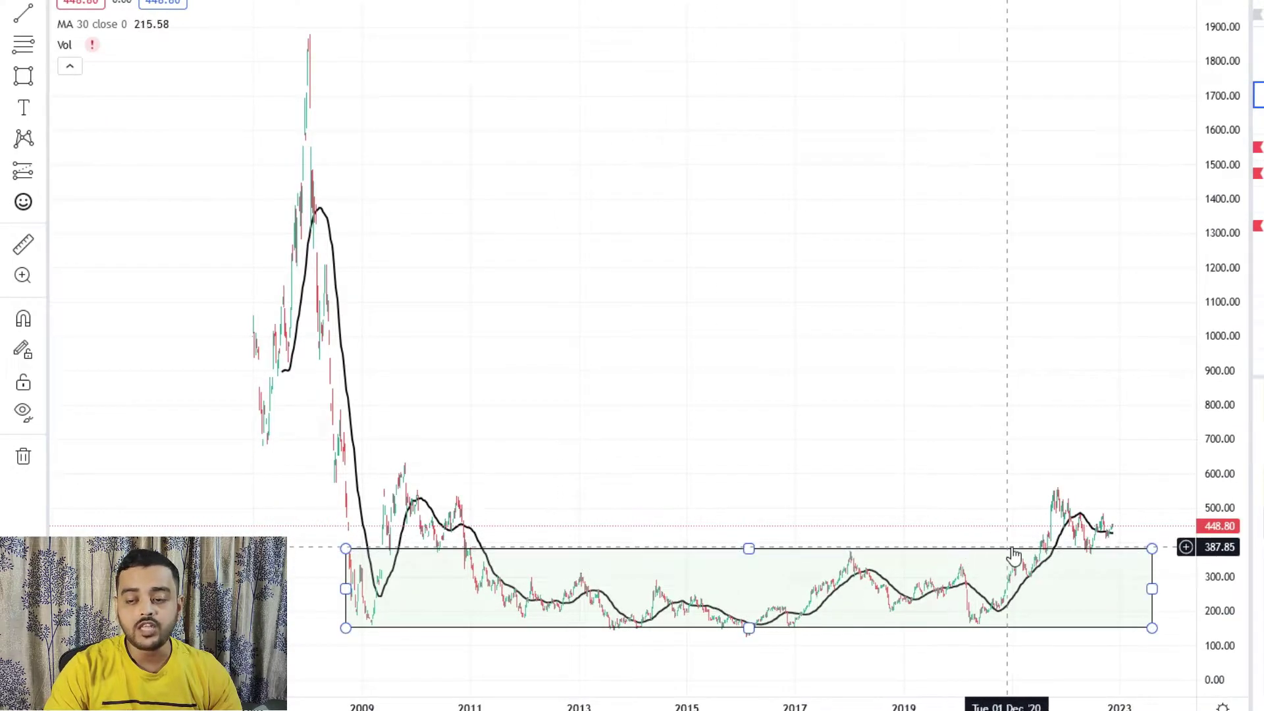
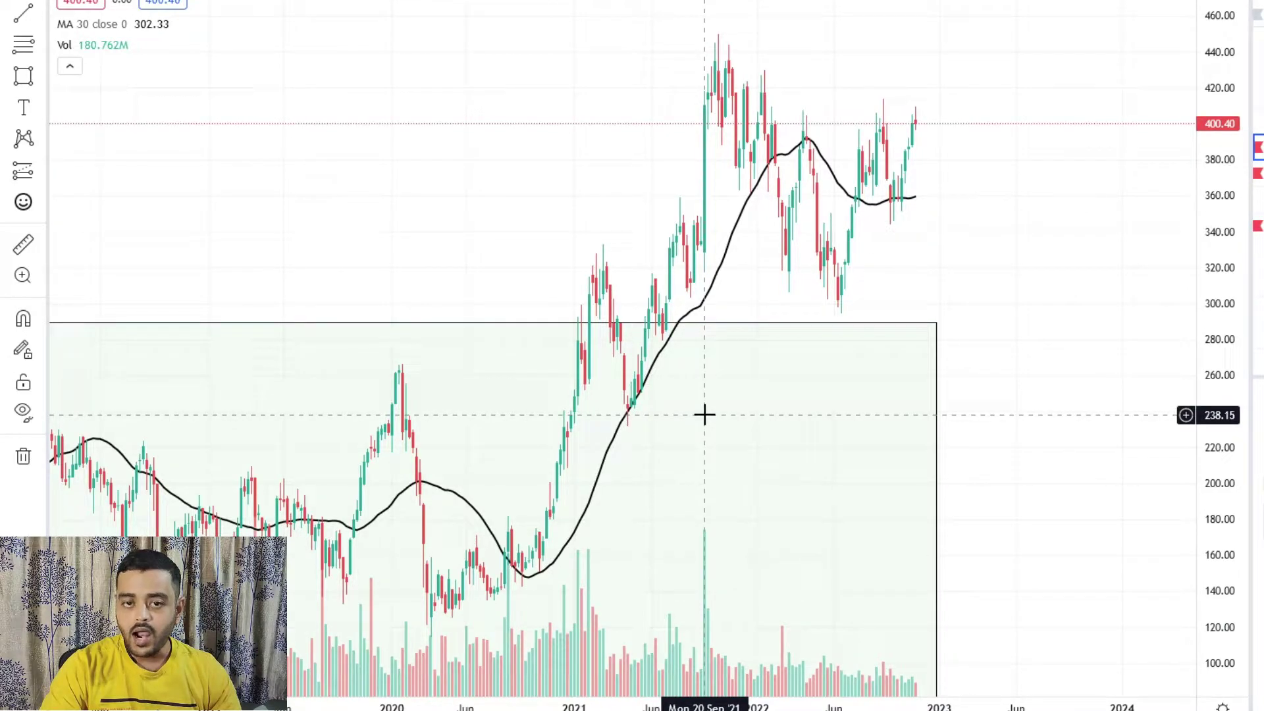
- Examine the first red-flagged stock's long consolidation and 2021 breakout volume, and compare its history with the other watchlist charts
scroll(704, 415, "down", 8)
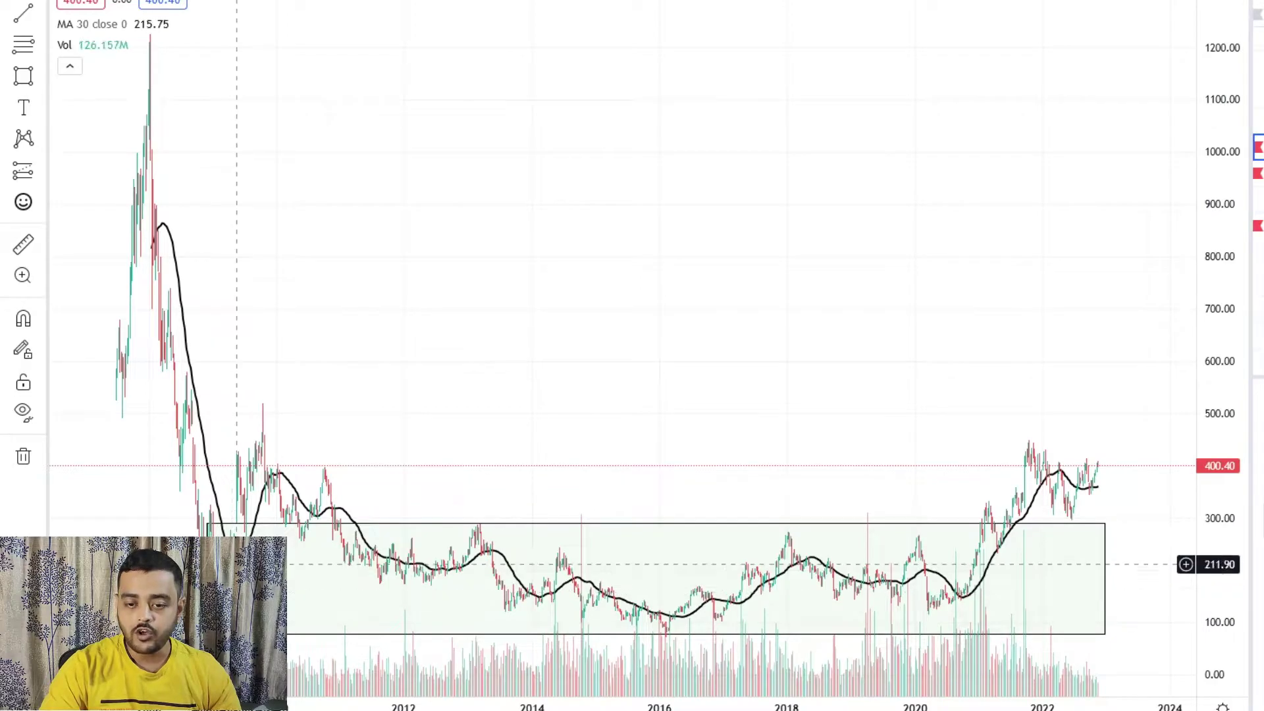
scroll(231, 565, "down", 2)
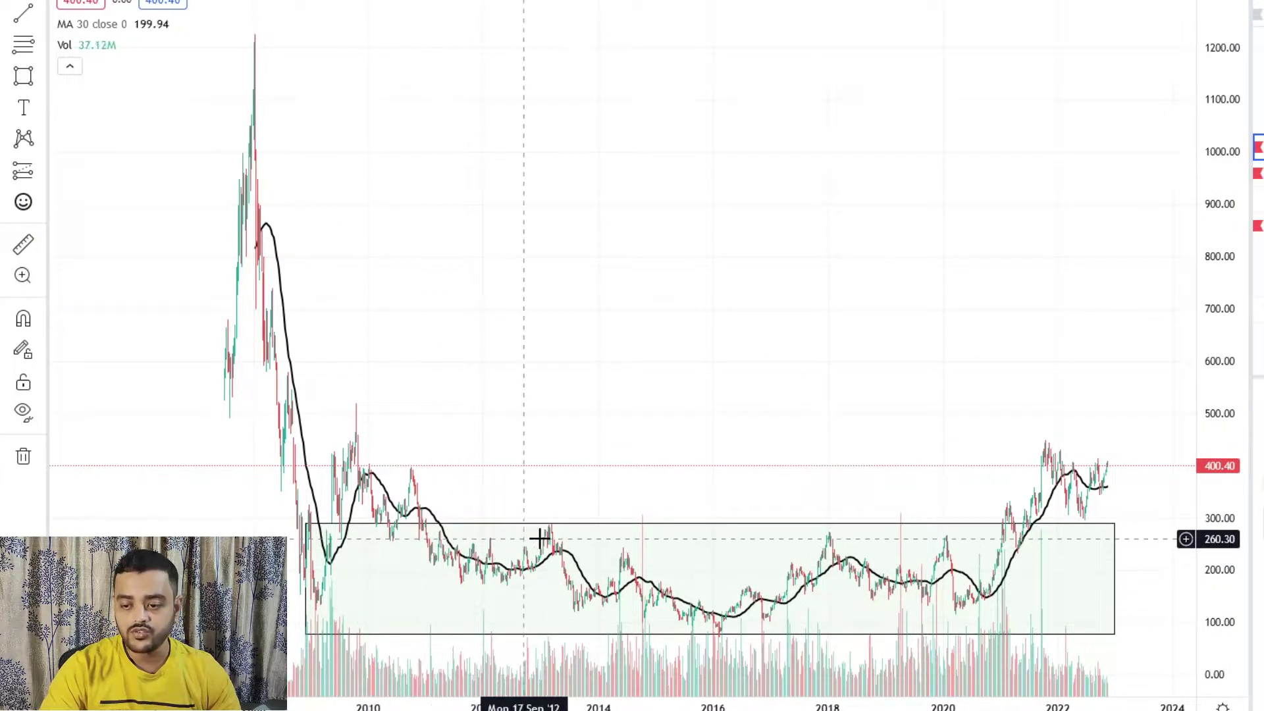
scroll(647, 609, "up", 5)
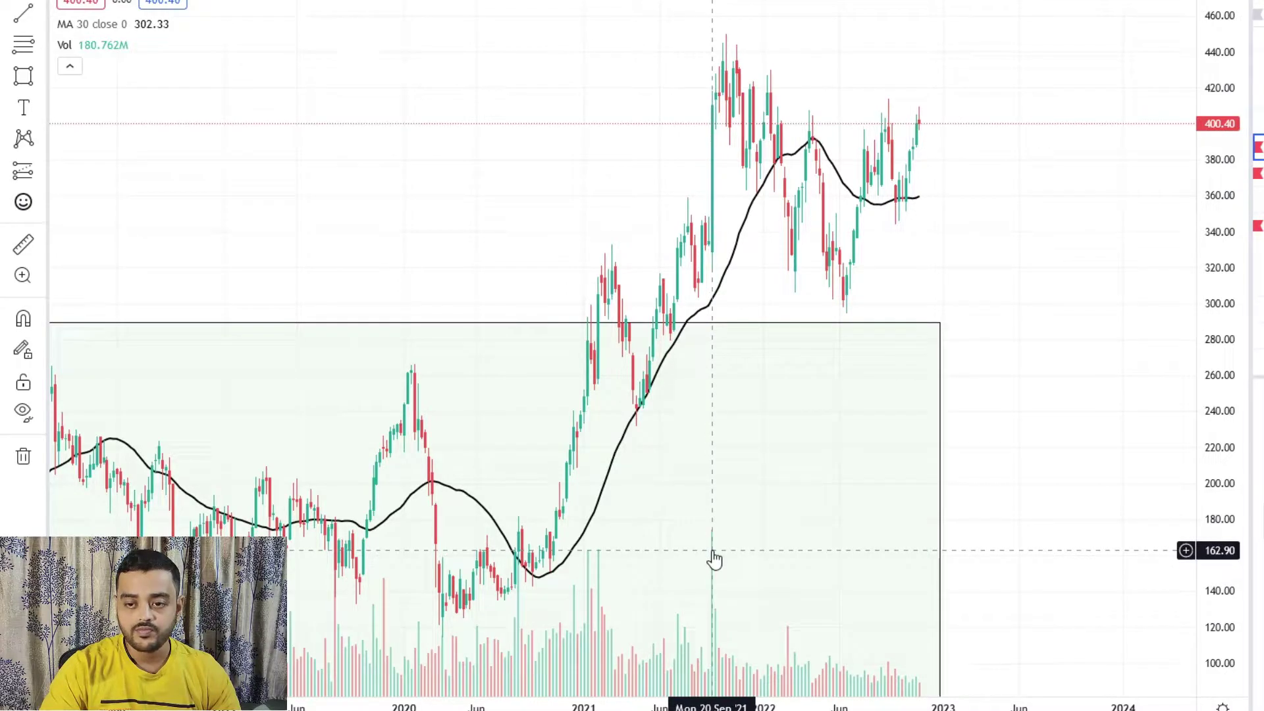
scroll(713, 553, "down", 6)
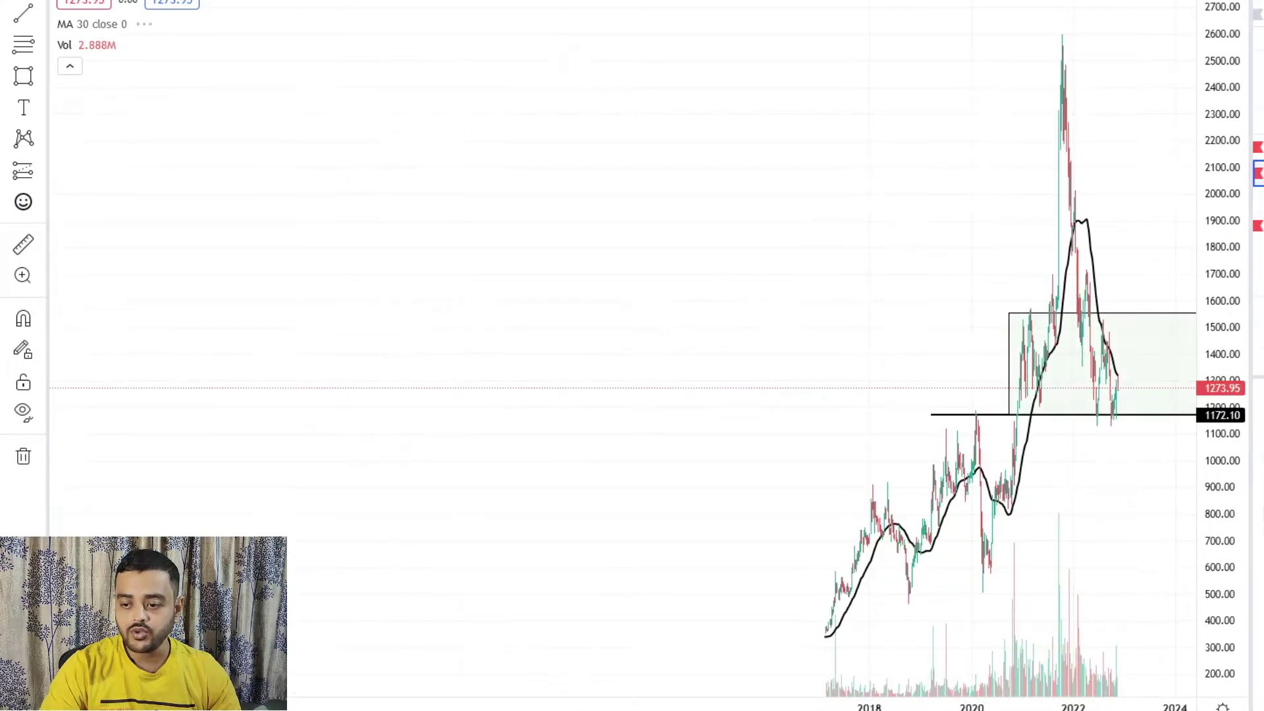
scroll(630, 451, "down", 5)
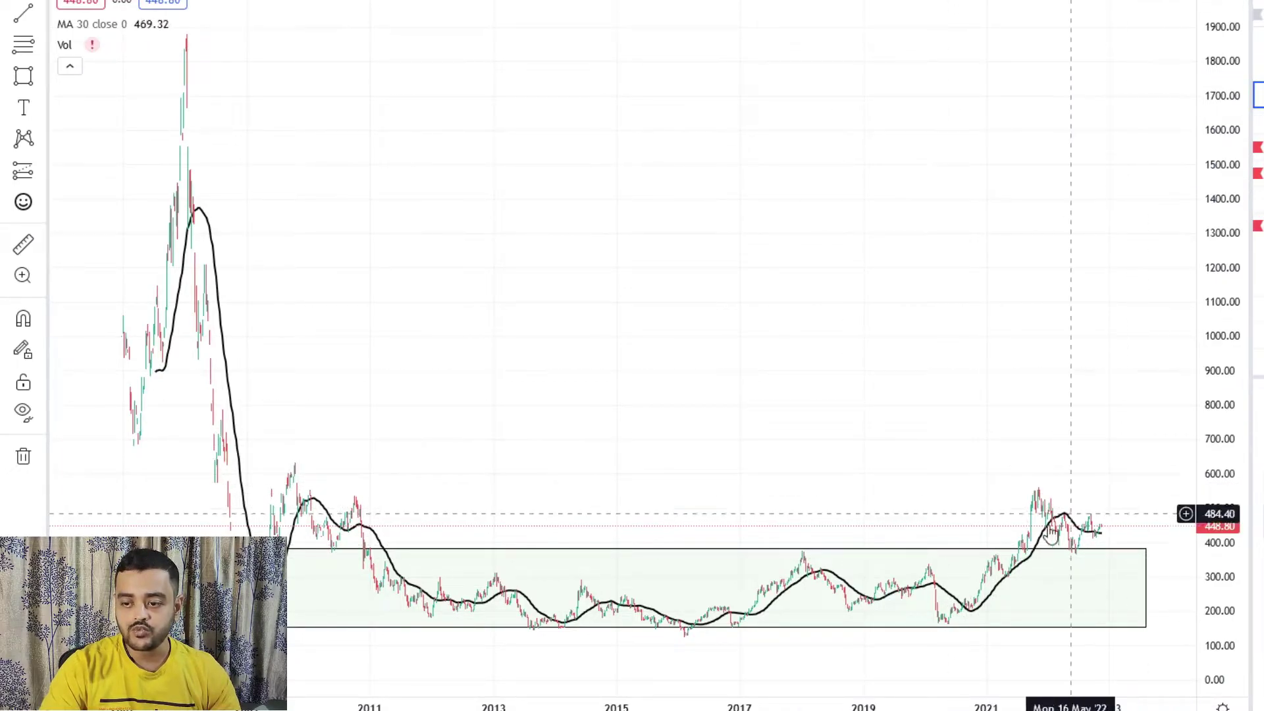
- Switch to the first red-flagged watchlist stock and place a horizontal ray at 439.00 starting around August 2008
left_click(1258, 146)
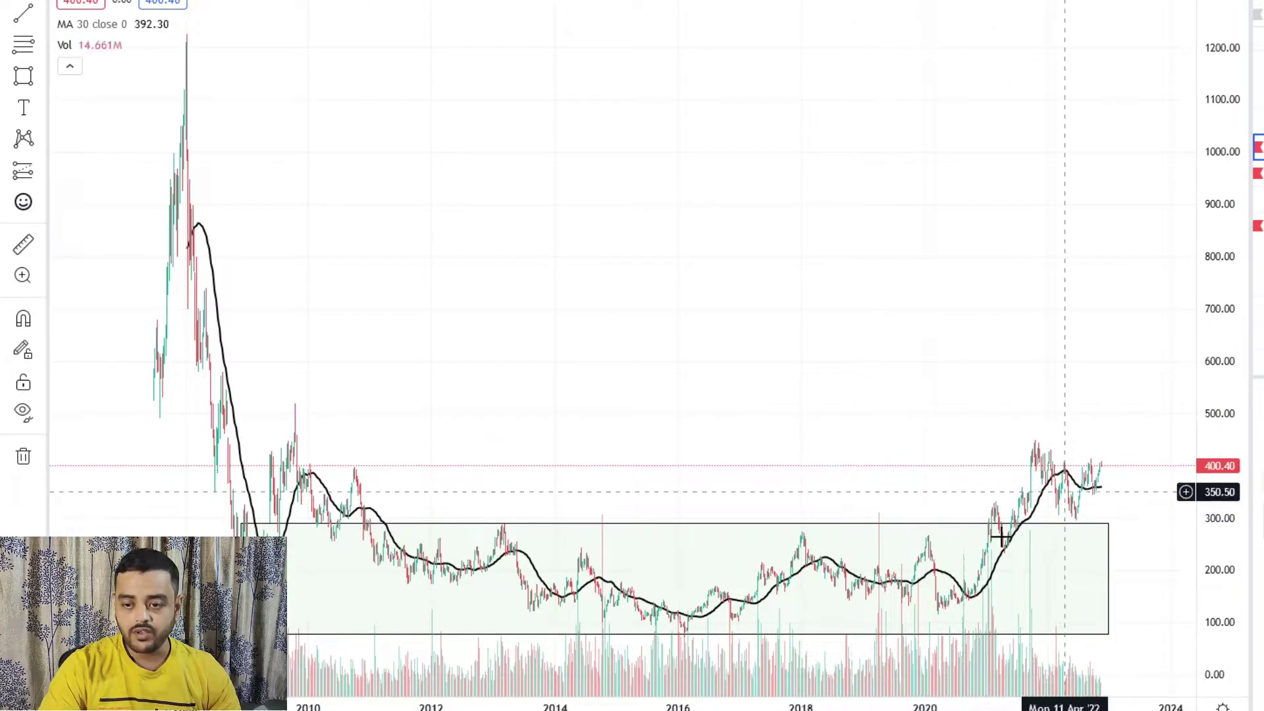
scroll(760, 625, "up", 5)
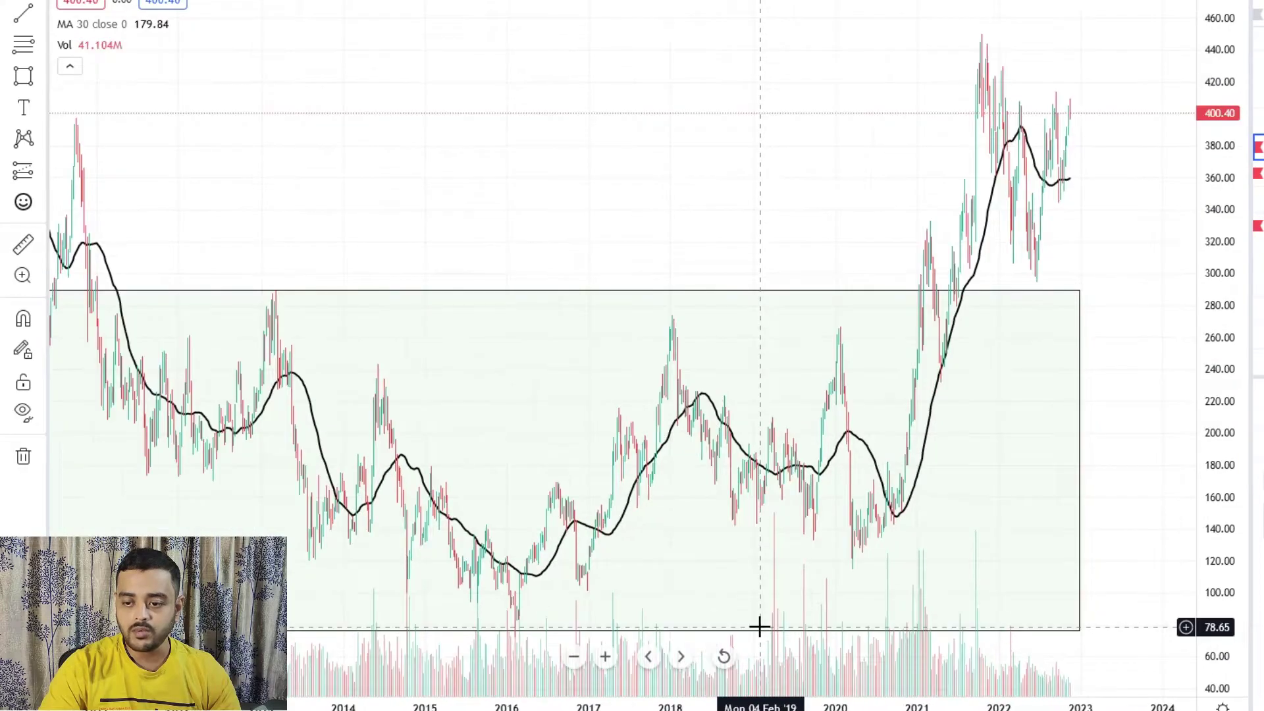
scroll(760, 627, "down", 8)
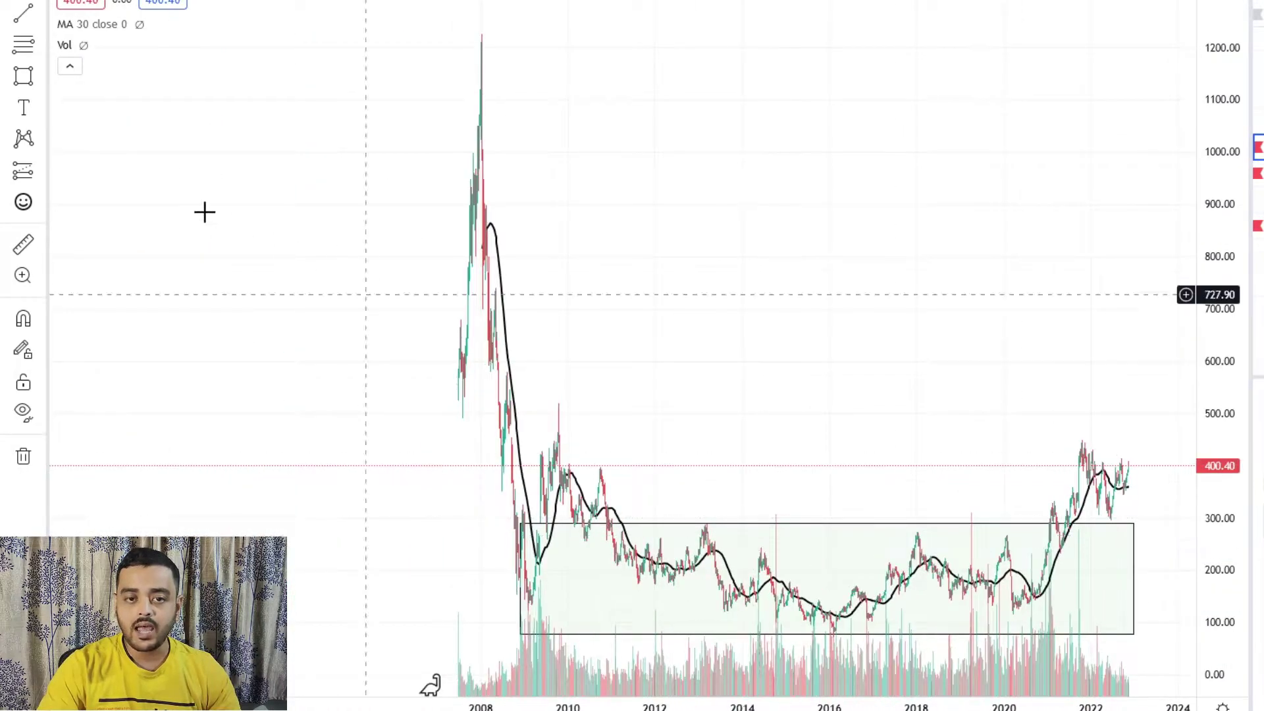
left_click(42, 18)
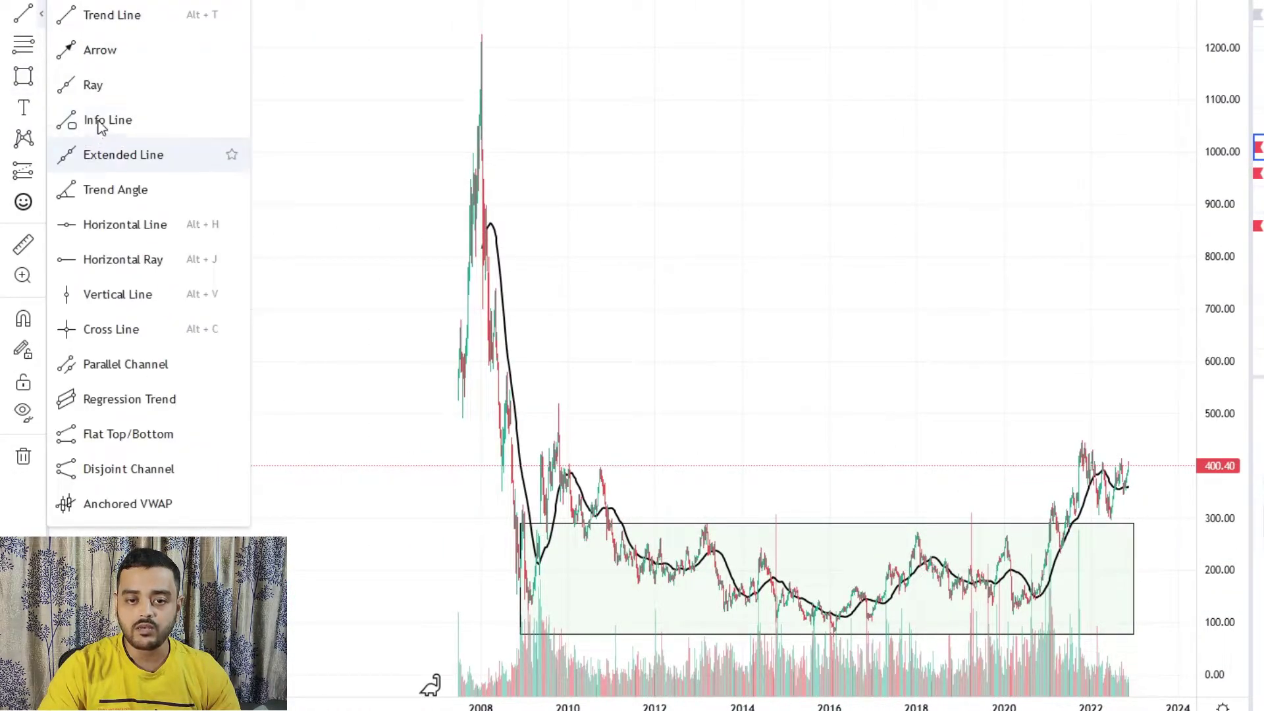
left_click(82, 259)
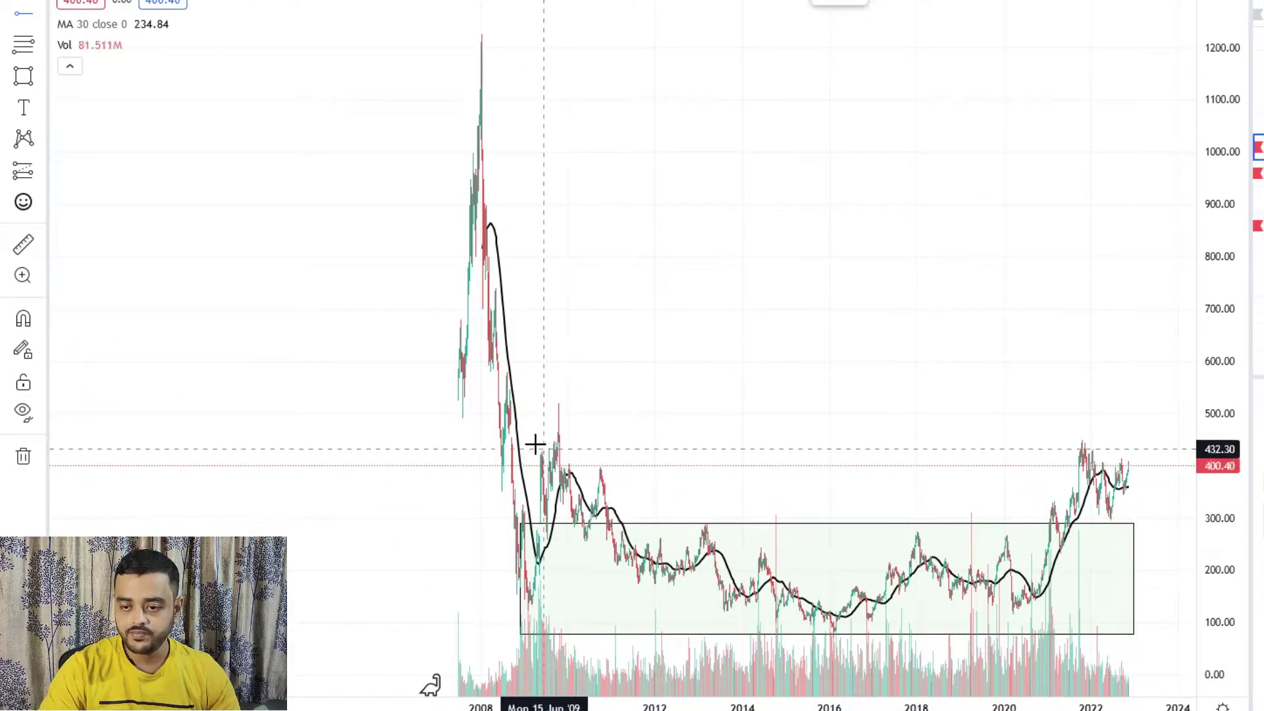
left_click(501, 444)
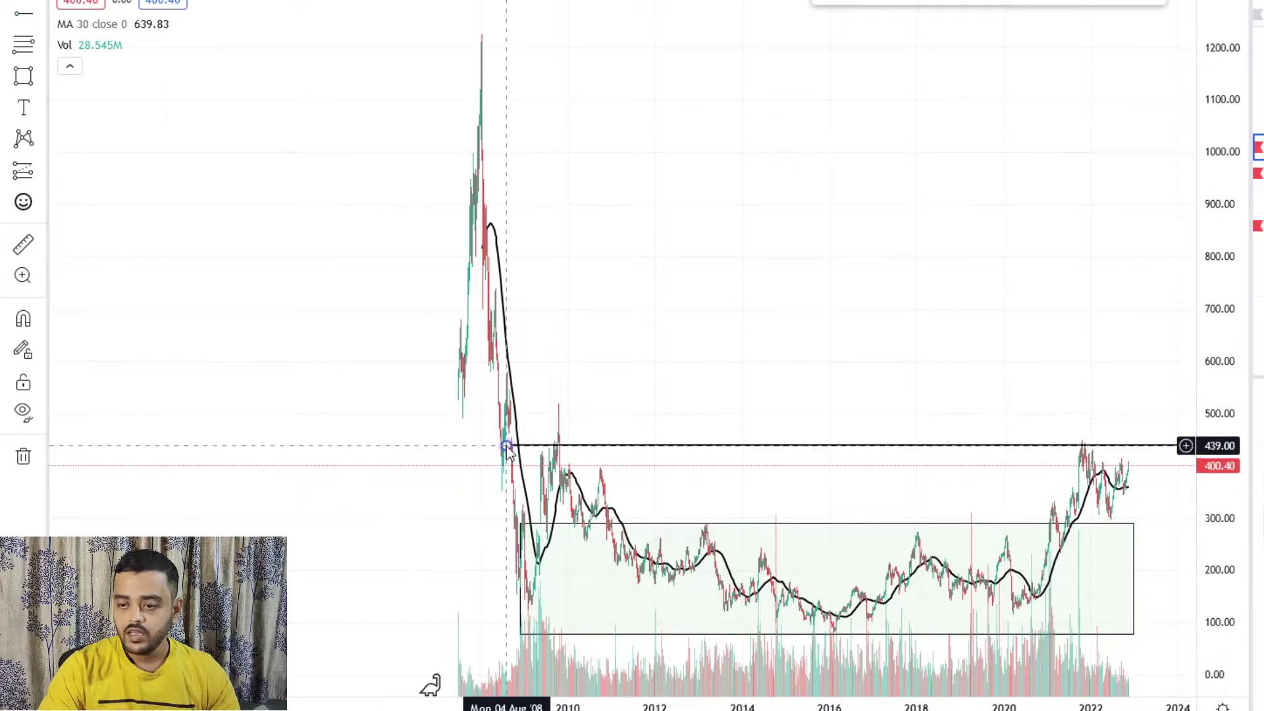
- Examine how the 2021–2022 price action relates to the 439.00 resistance ray and the consolidation rectangle
scroll(300, 563, "up", 3)
scroll(300, 563, "up", 3)
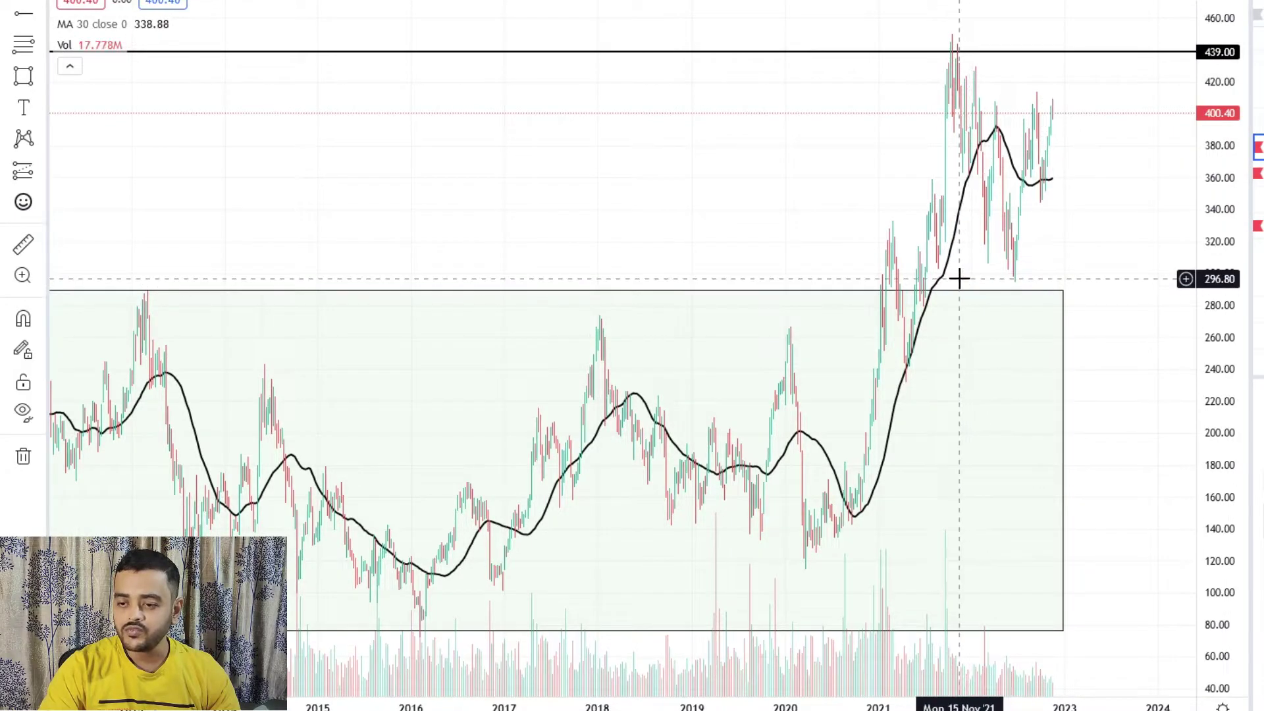
scroll(956, 279, "down", 3)
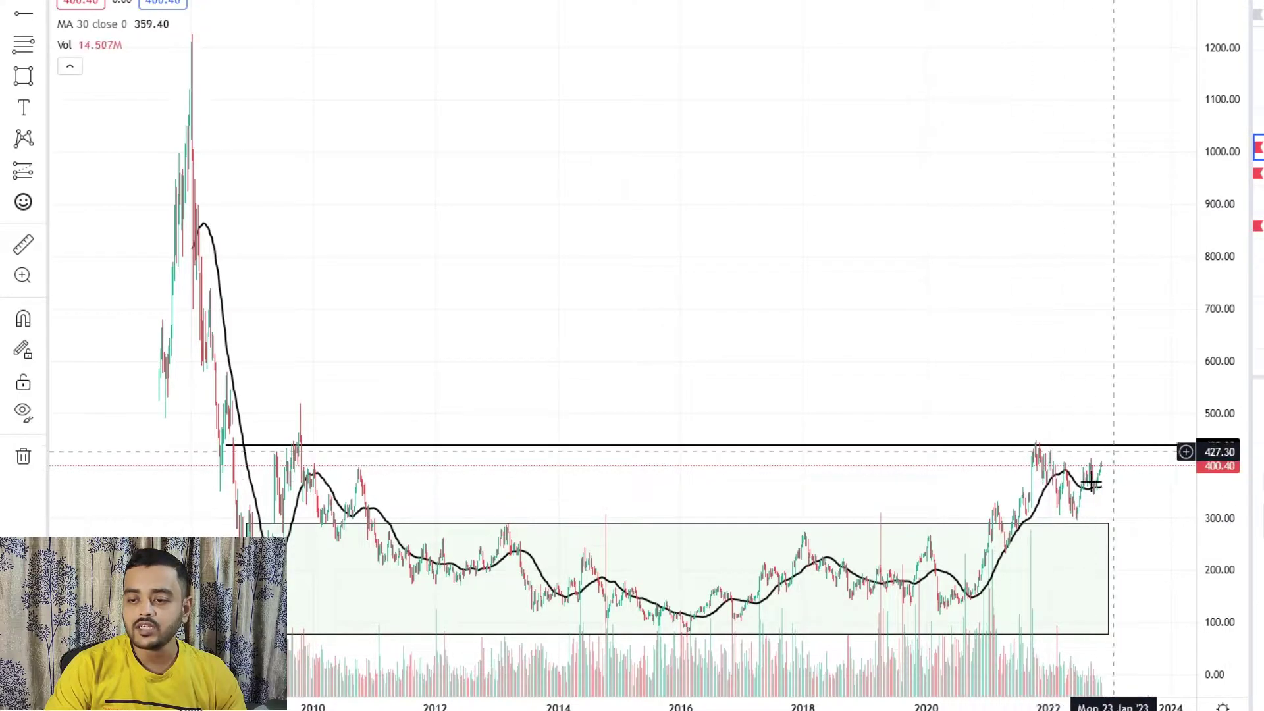
scroll(928, 471, "up", 5)
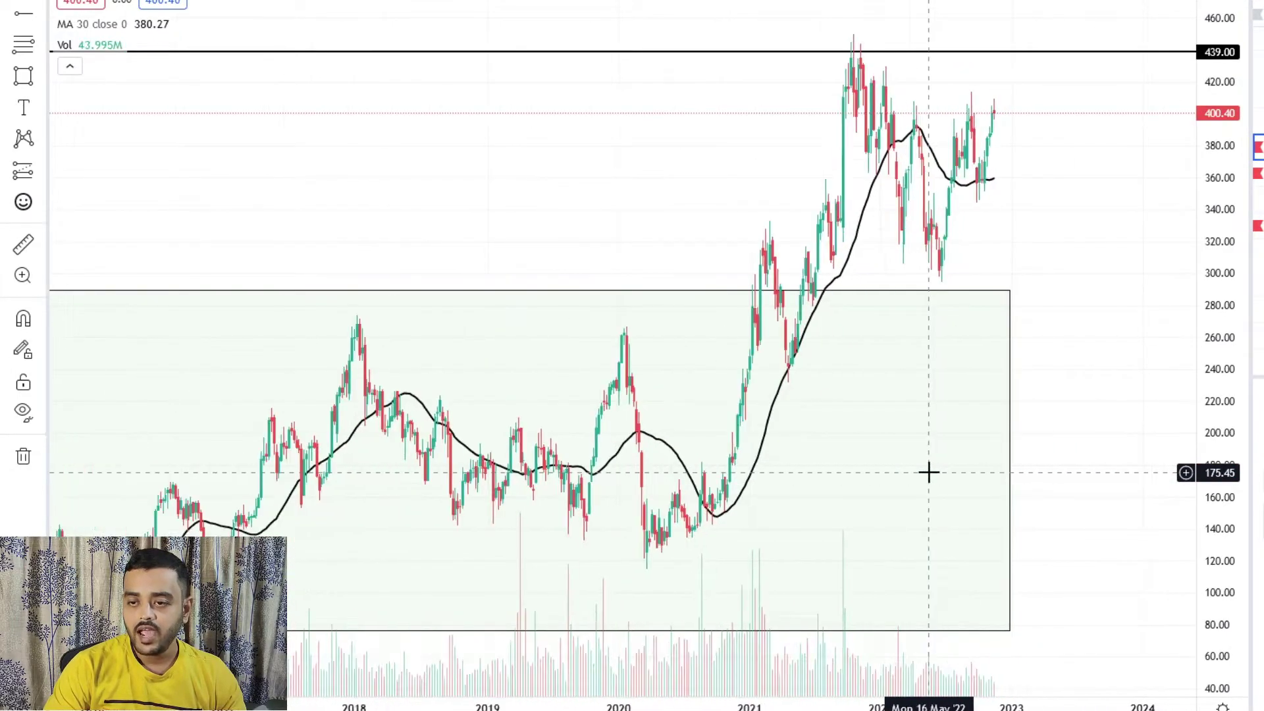
scroll(750, 277, "down", 3)
scroll(735, 284, "down", 5)
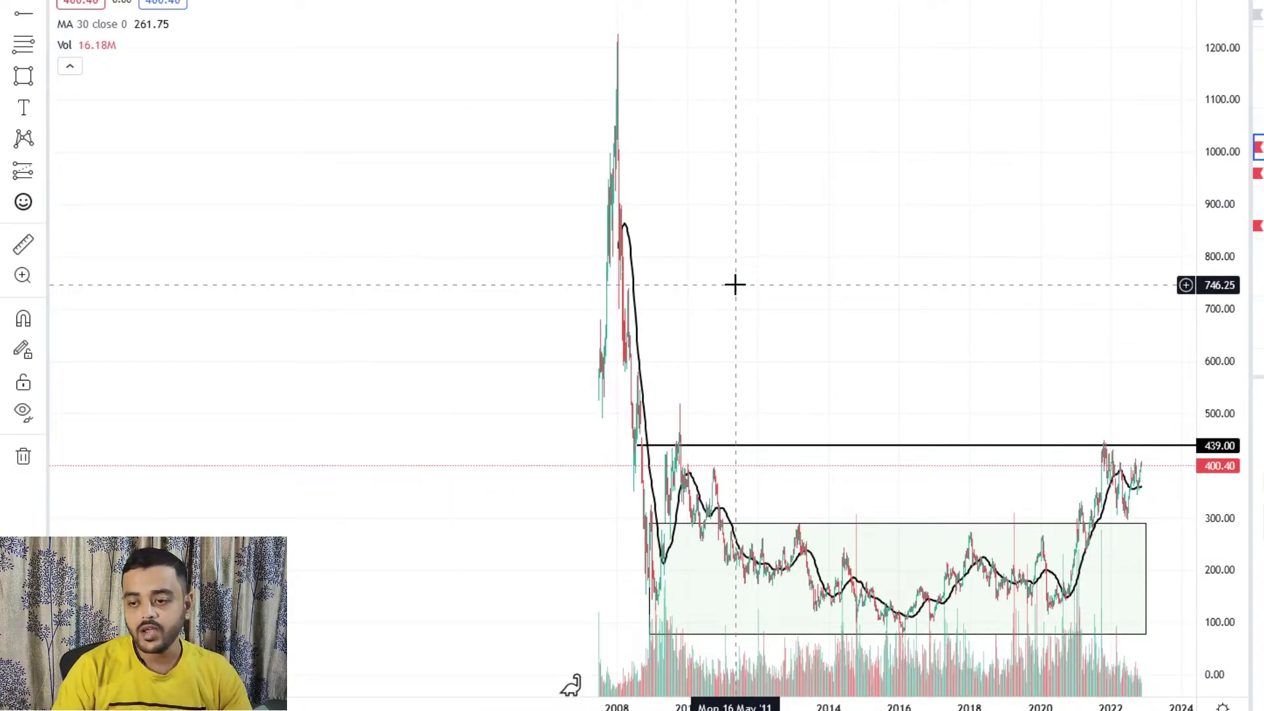
scroll(889, 626, "up", 4)
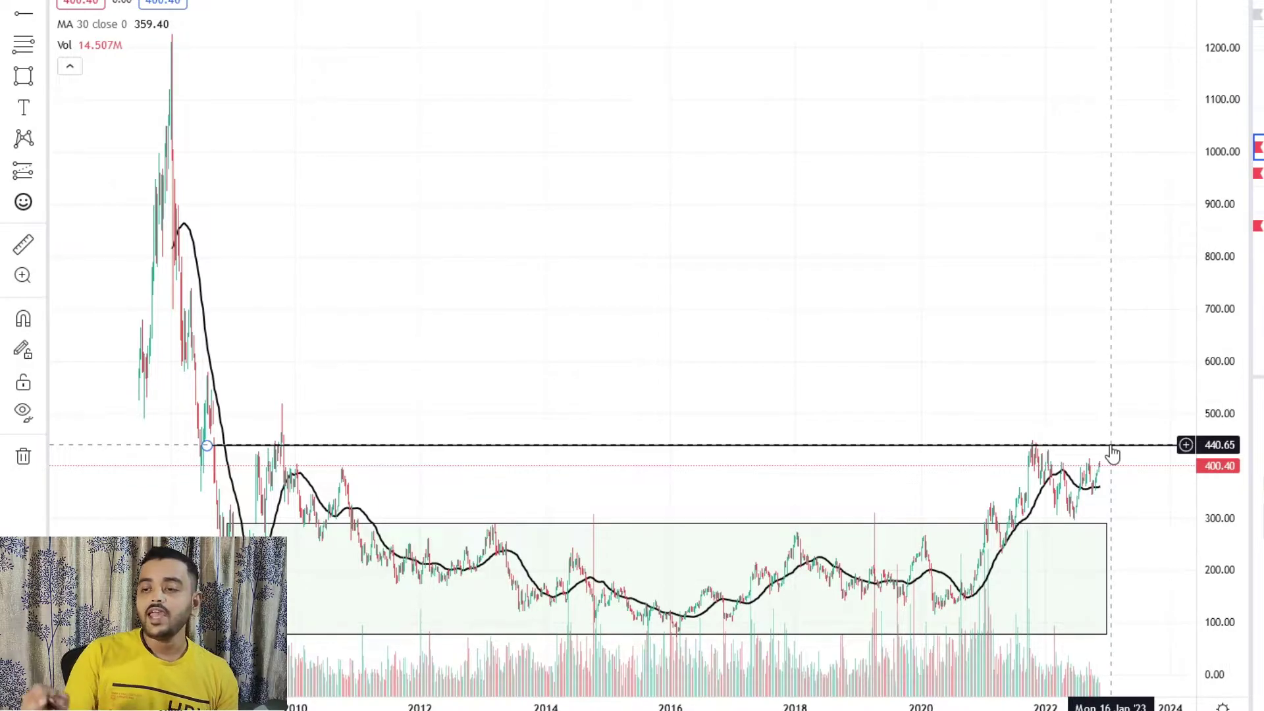
left_click(1111, 453)
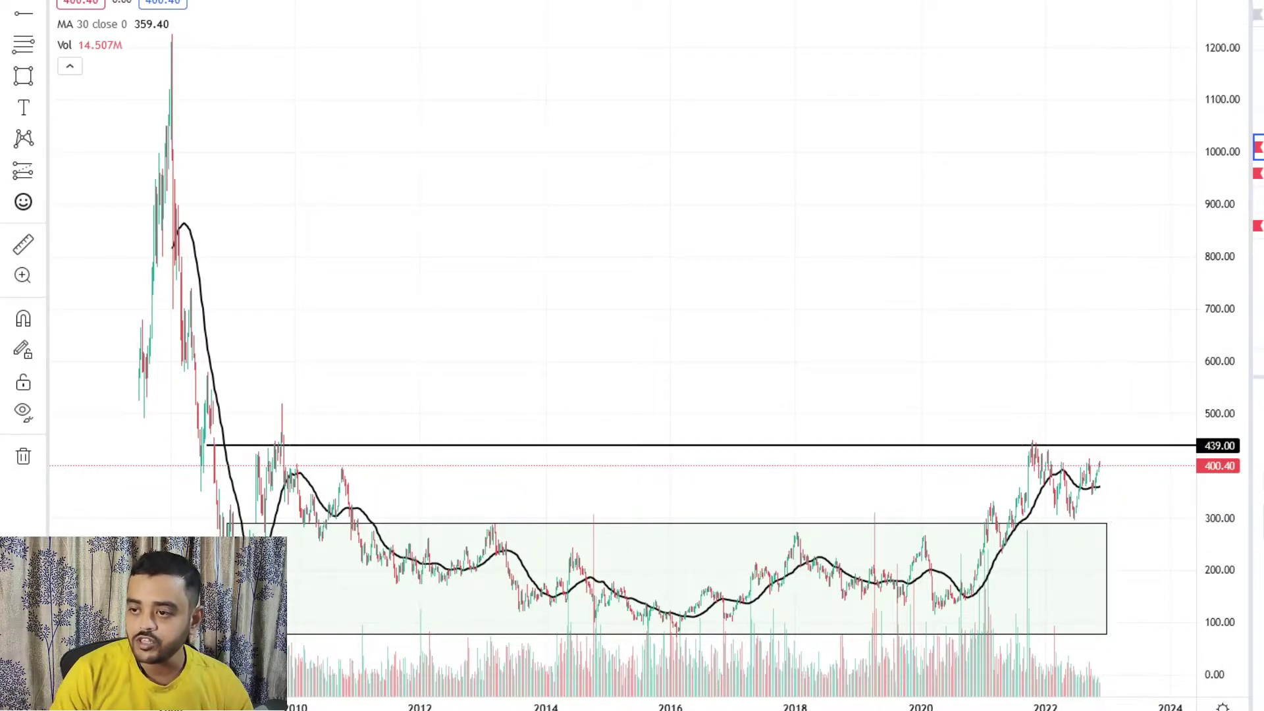
- Switch to the second red-flagged watchlist stock and examine its 2021 breakout and the 2022 retest of the 1172.10 support line
key("Down")
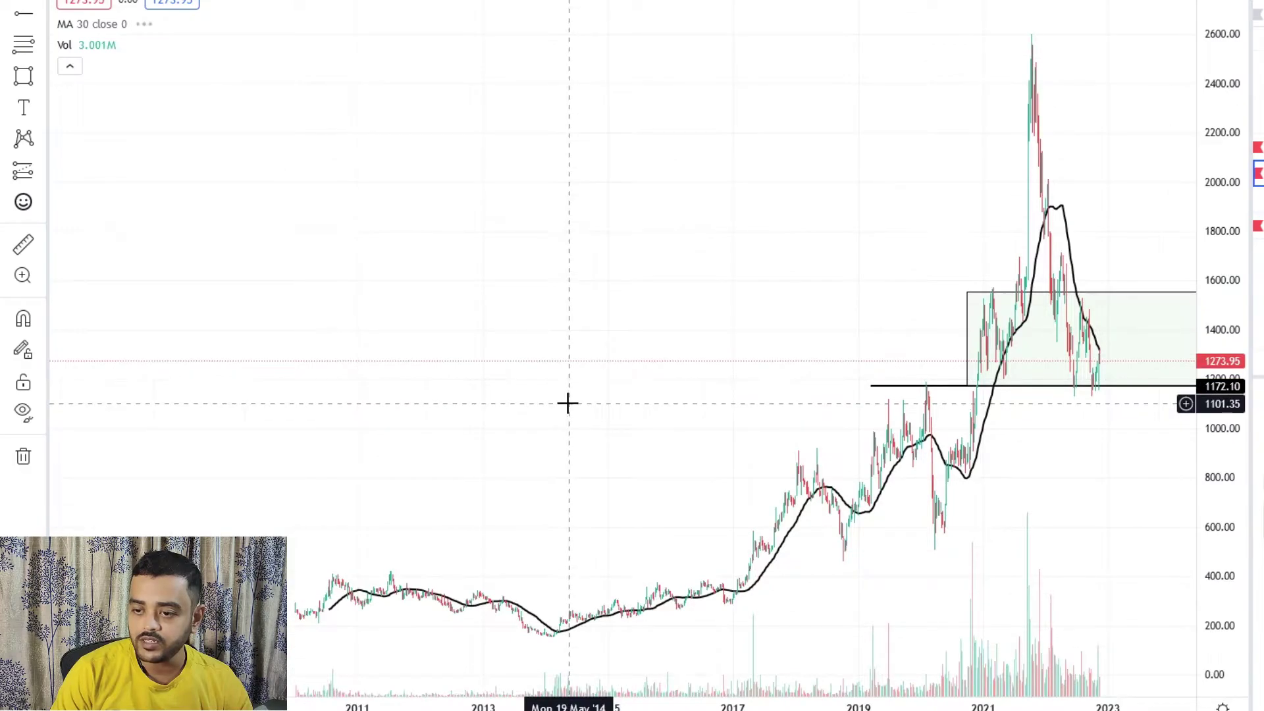
scroll(568, 407, "up", 3)
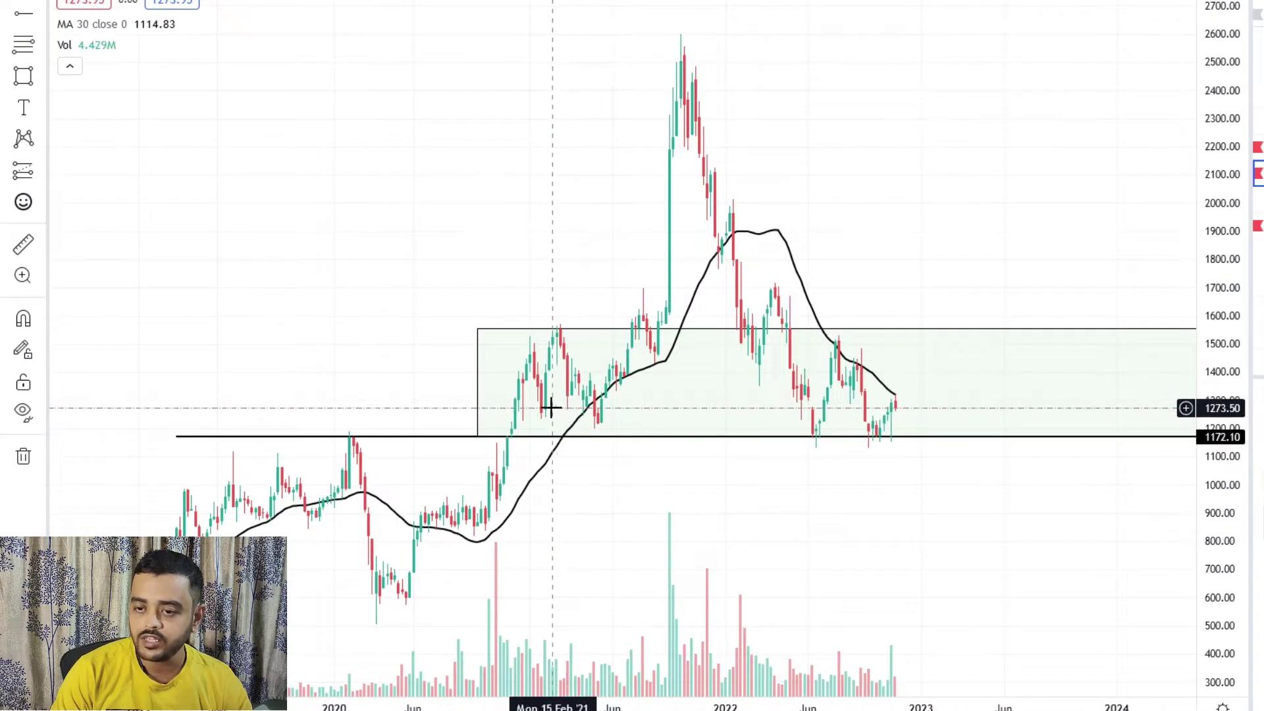
scroll(560, 409, "down", 1)
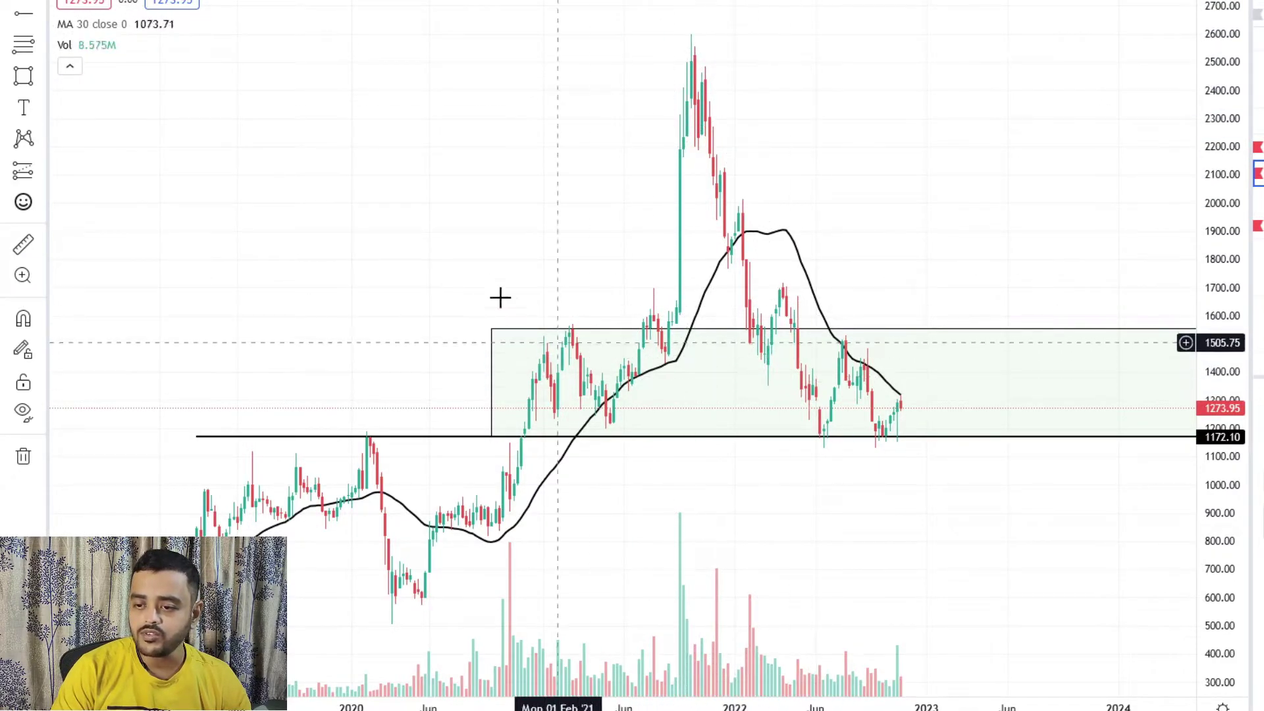
left_click_drag(508, 209, 471, 211)
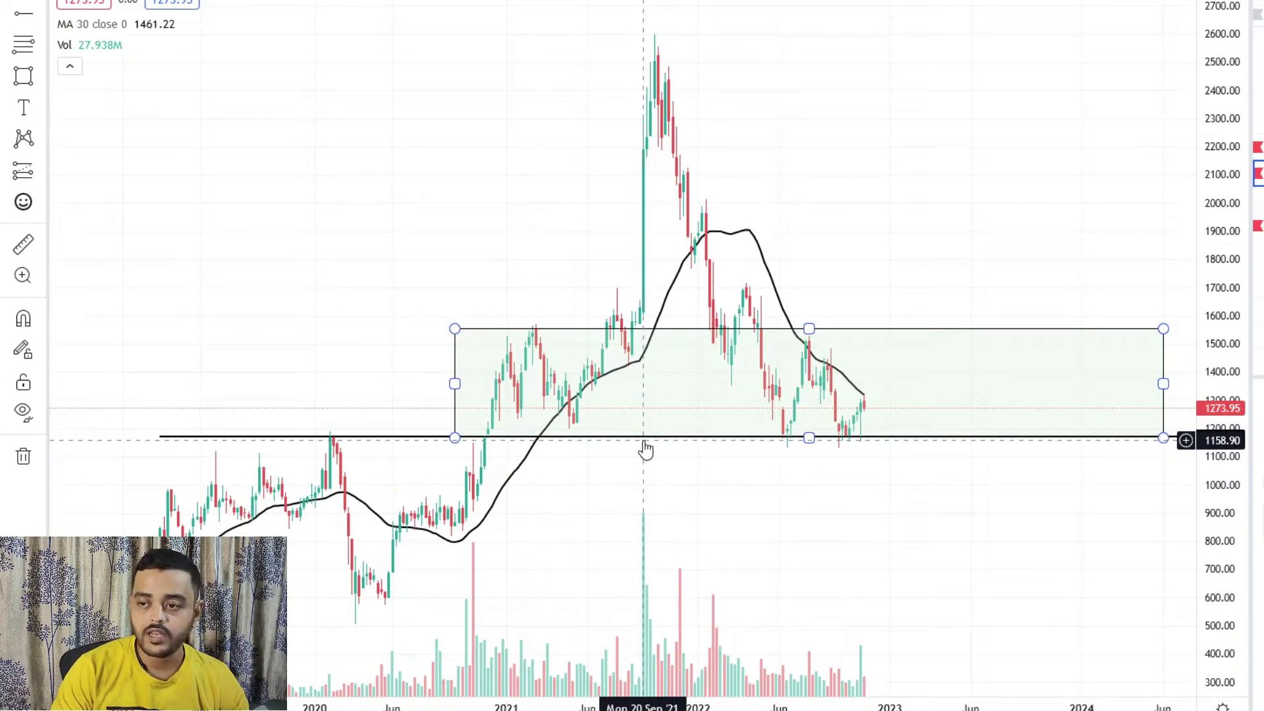
left_click(674, 445)
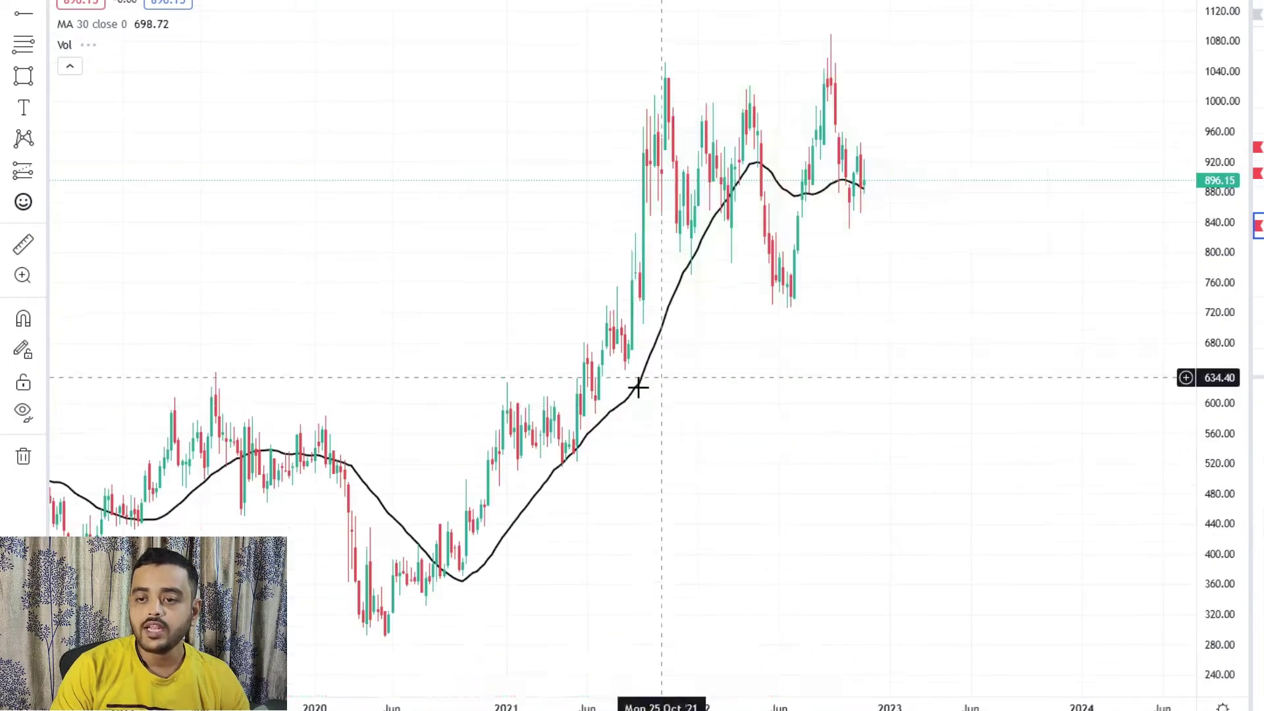
- Examine the third red-flagged stock's price history since 2017 and the consolidation rectangle around its 2021–2022 highs
scroll(558, 460, "up", 1)
scroll(559, 464, "down", 3)
scroll(559, 465, "down", 4)
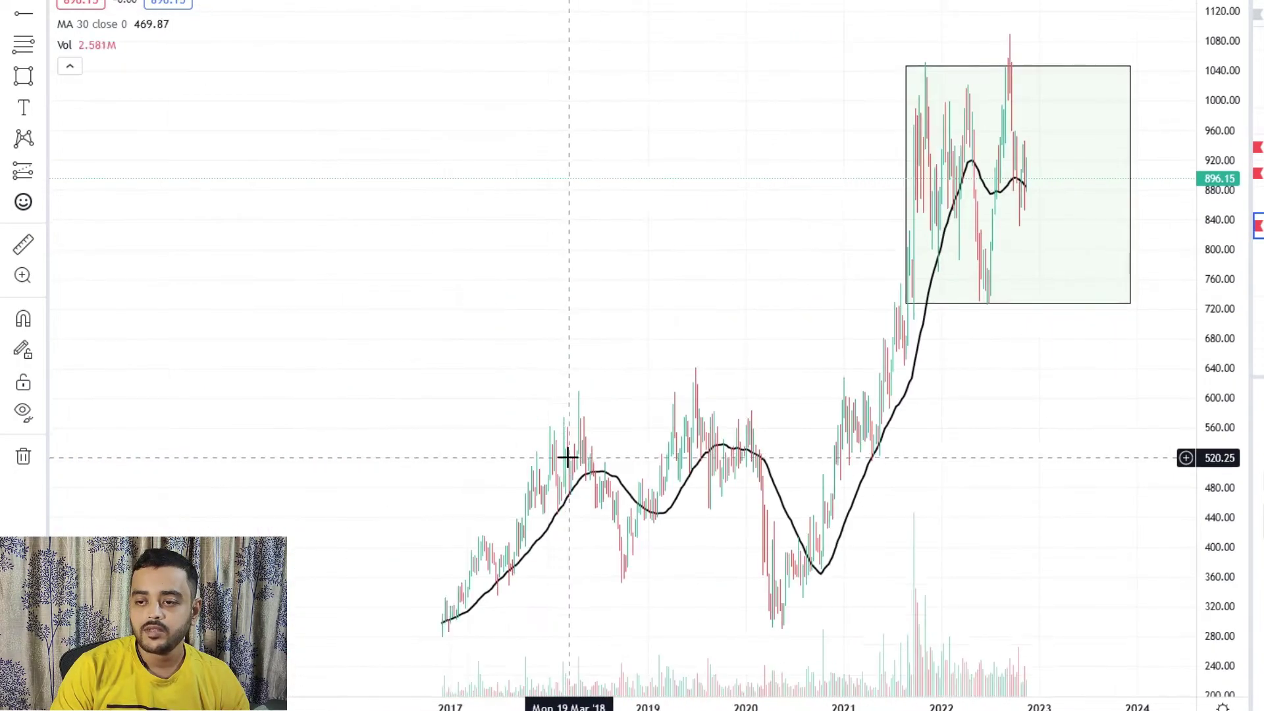
scroll(566, 454, "up", 5)
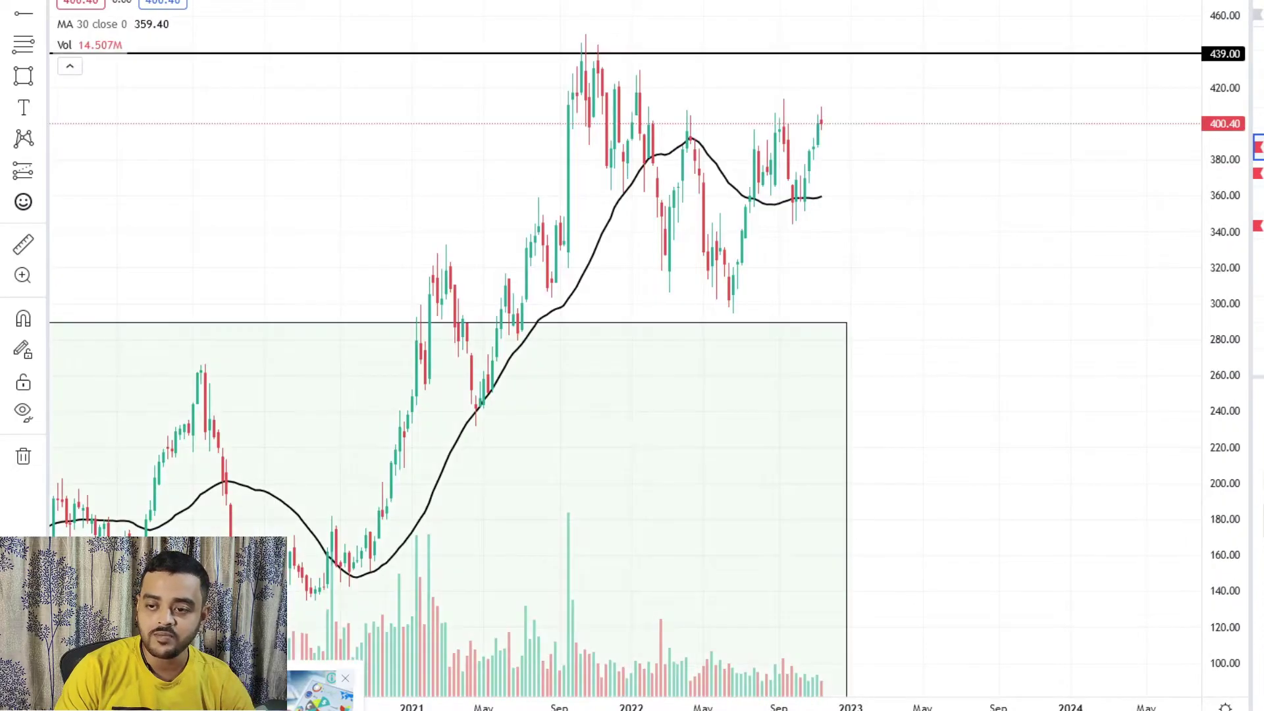
- Examine the unflagged watchlist stock's 2008–2021 consolidation rectangle, its breakout and the 2022 retest, and close the ad covering the chart
scroll(944, 519, "down", 5)
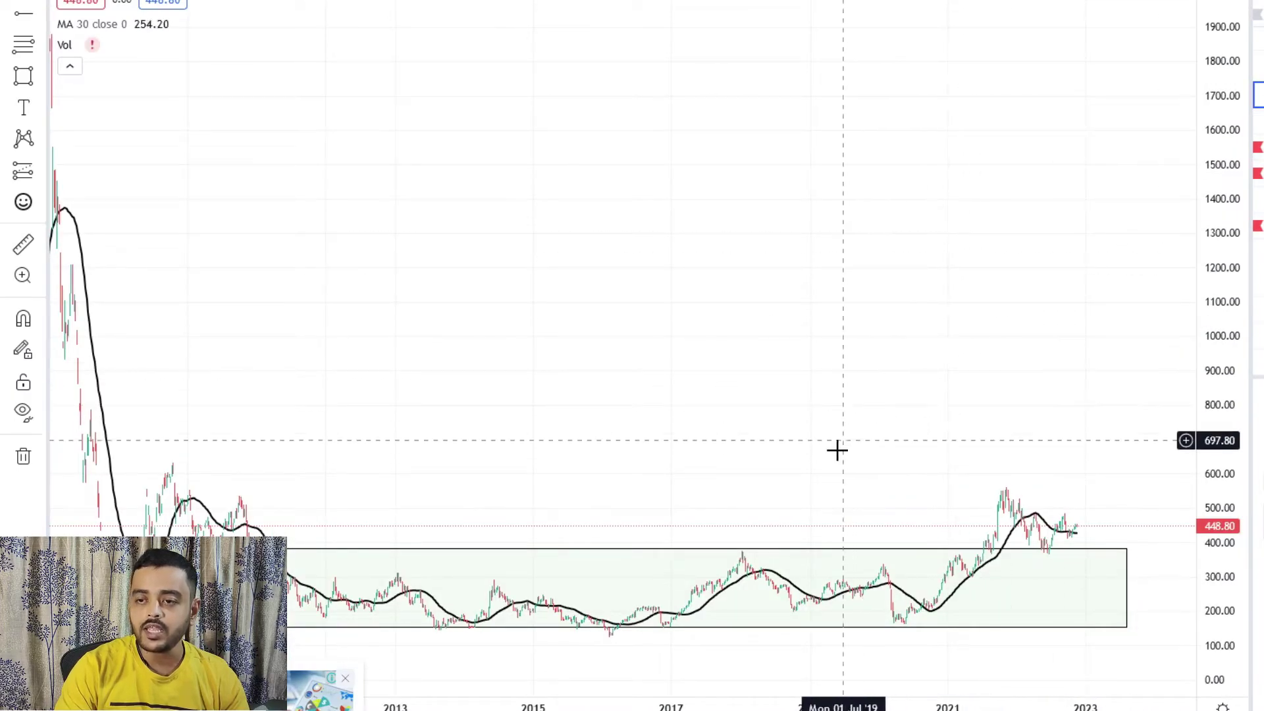
scroll(837, 450, "up", 3)
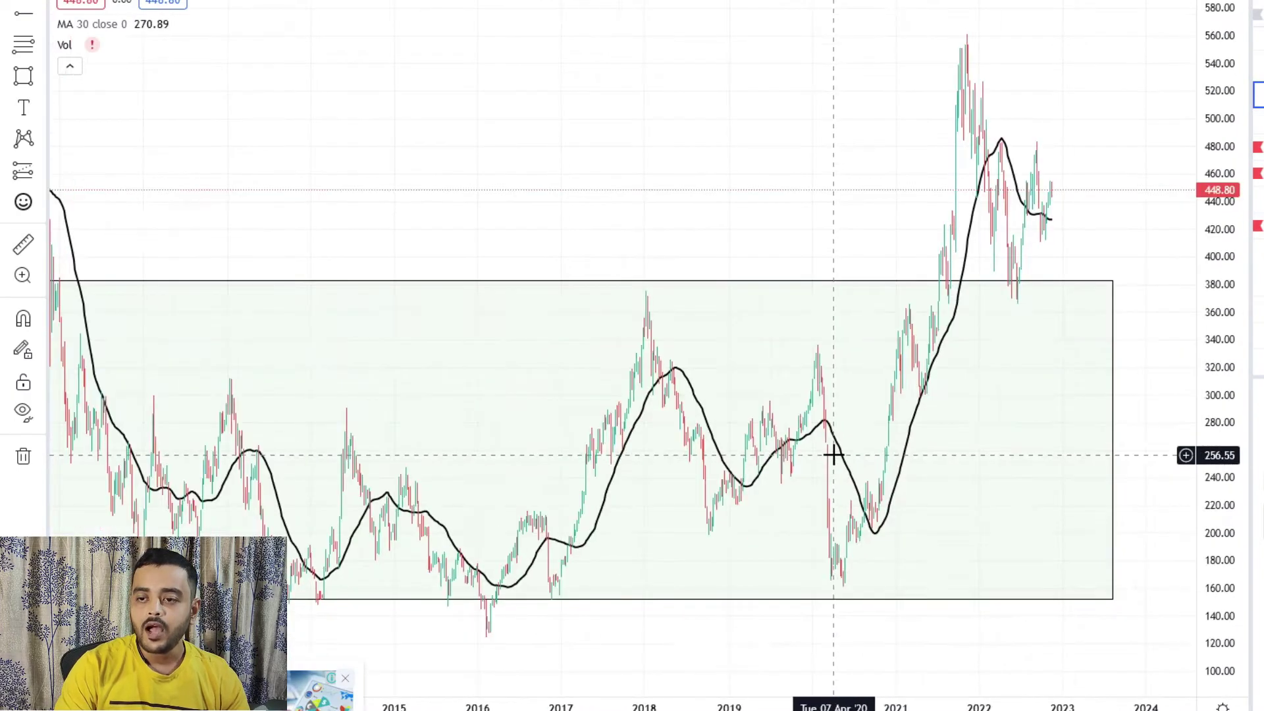
scroll(835, 455, "down", 5)
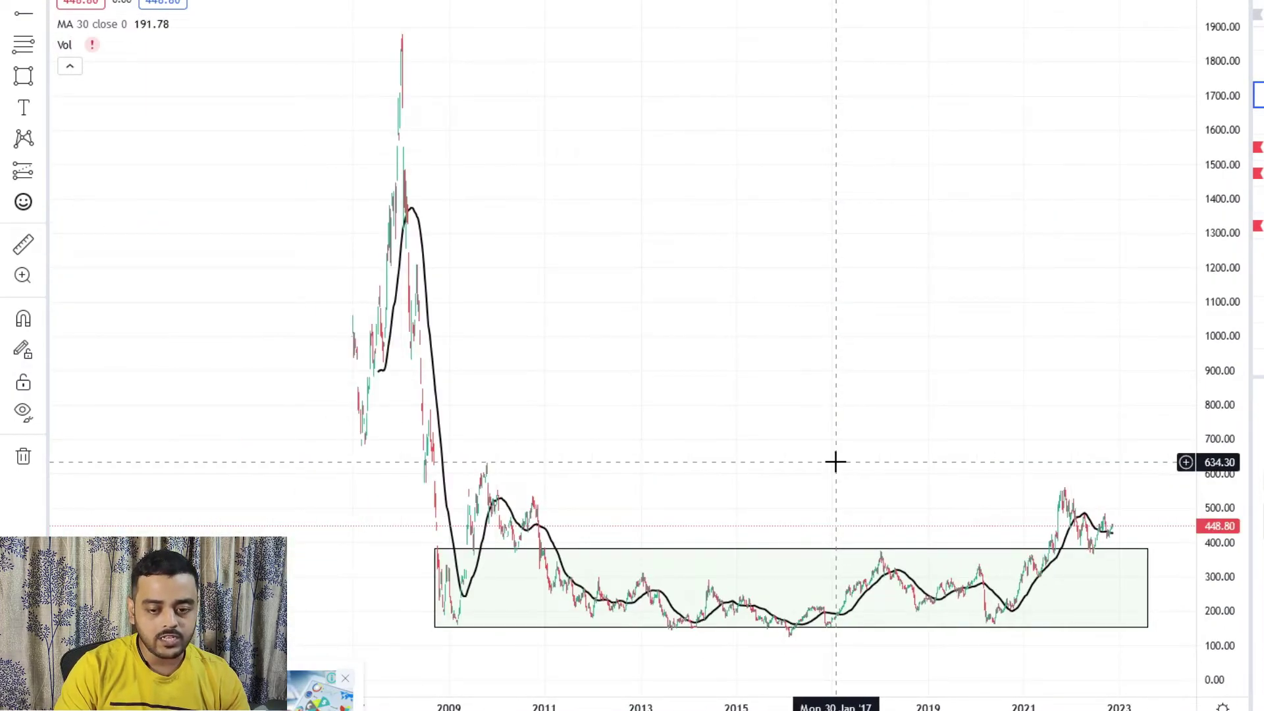
left_click(345, 677)
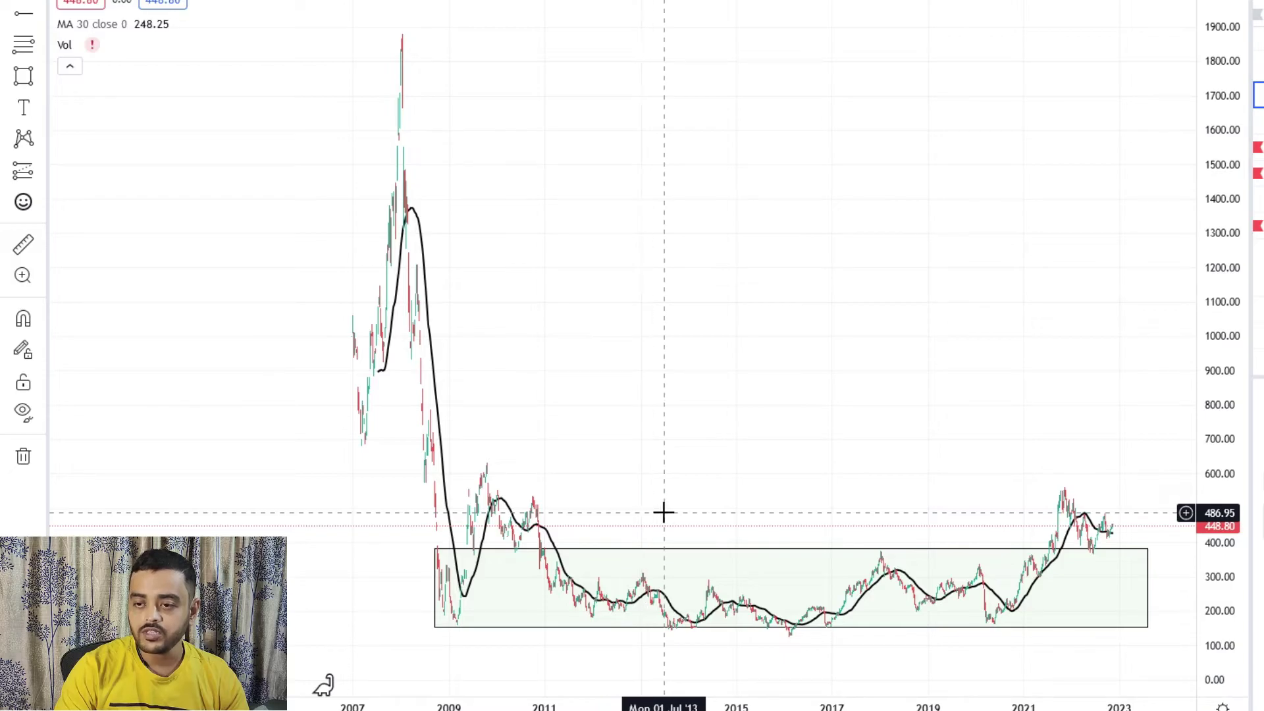
scroll(662, 511, "up", 8)
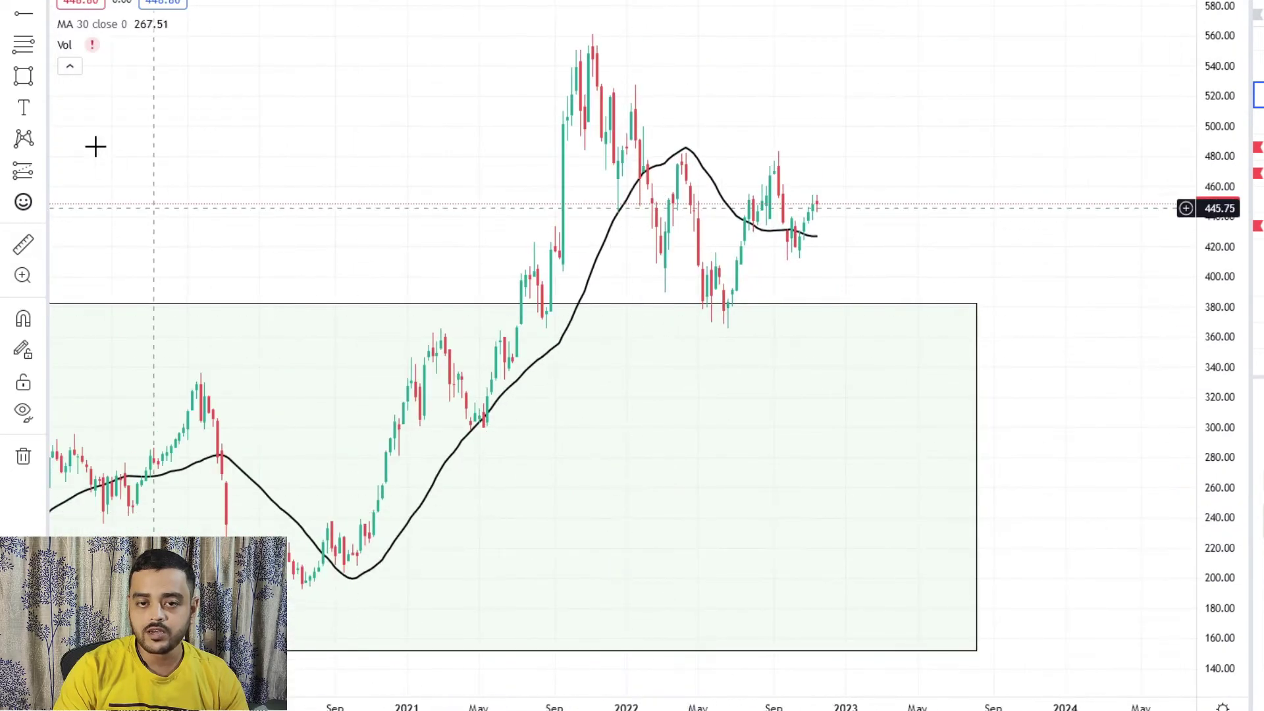
- Draw a descending ray from 561.05 in October 2021 through 499.05 in June 2022, and delete it
left_click(41, 13)
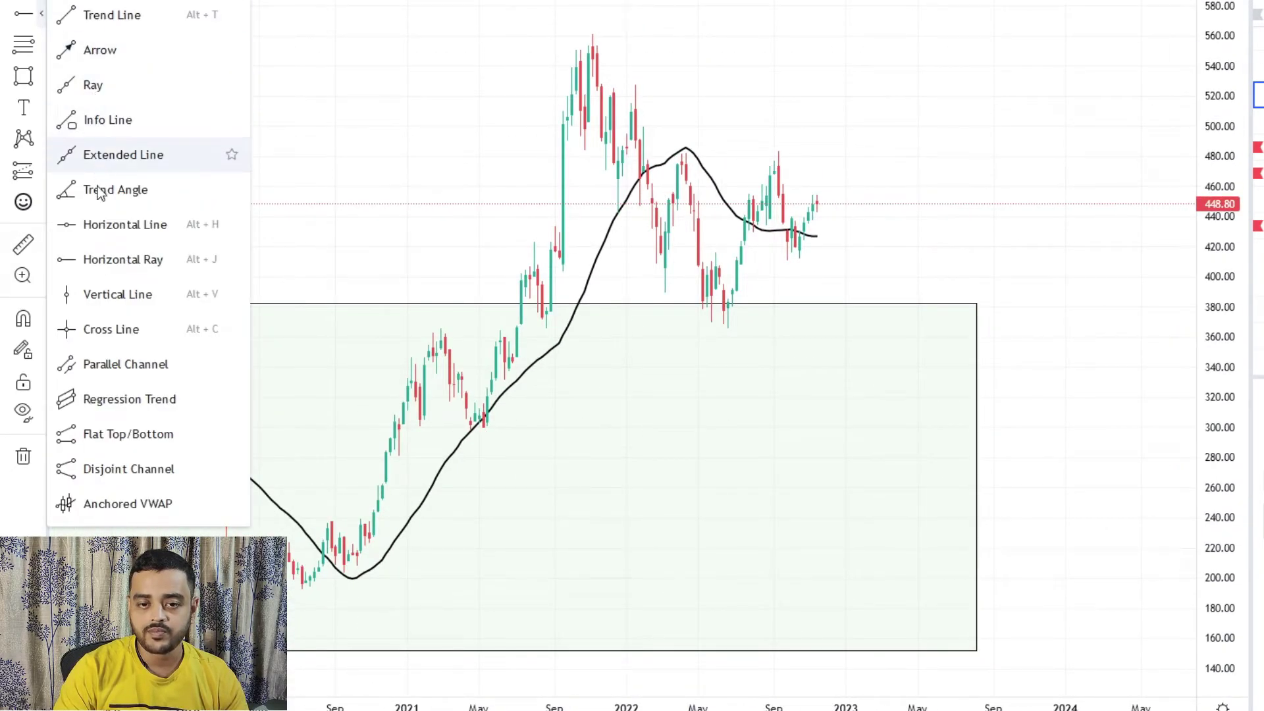
left_click(94, 88)
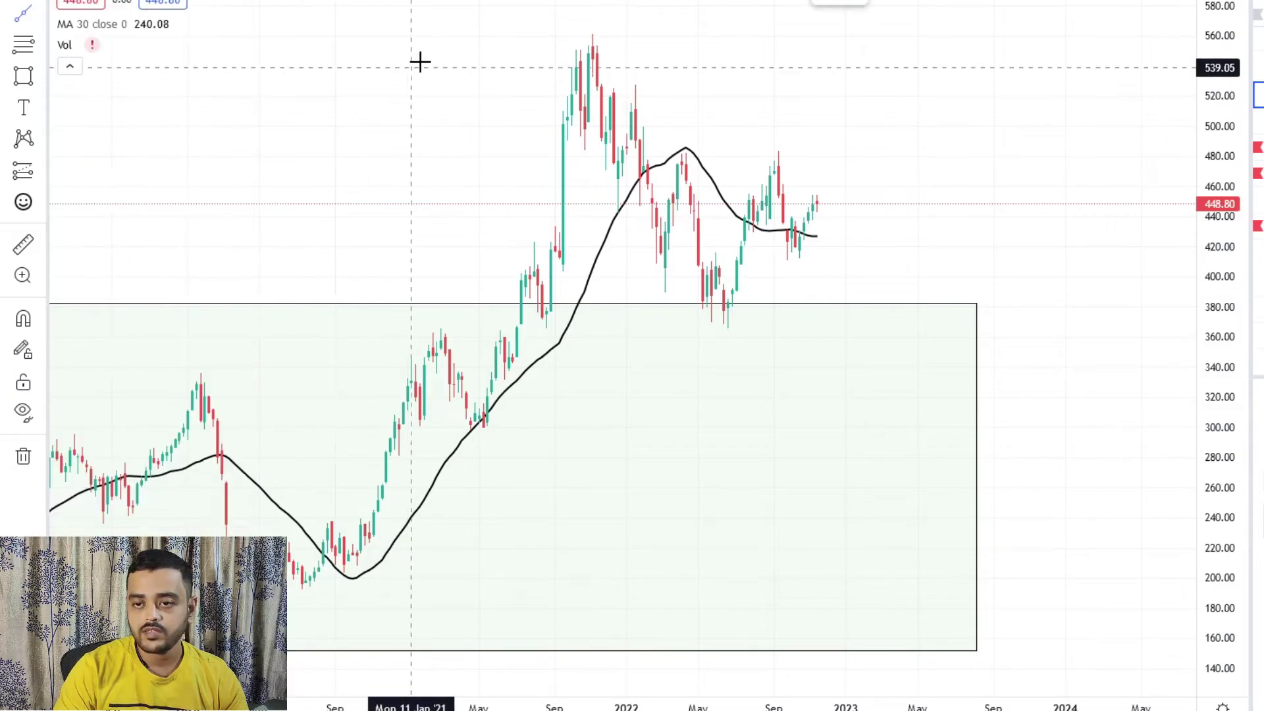
left_click(582, 35)
left_click(729, 128)
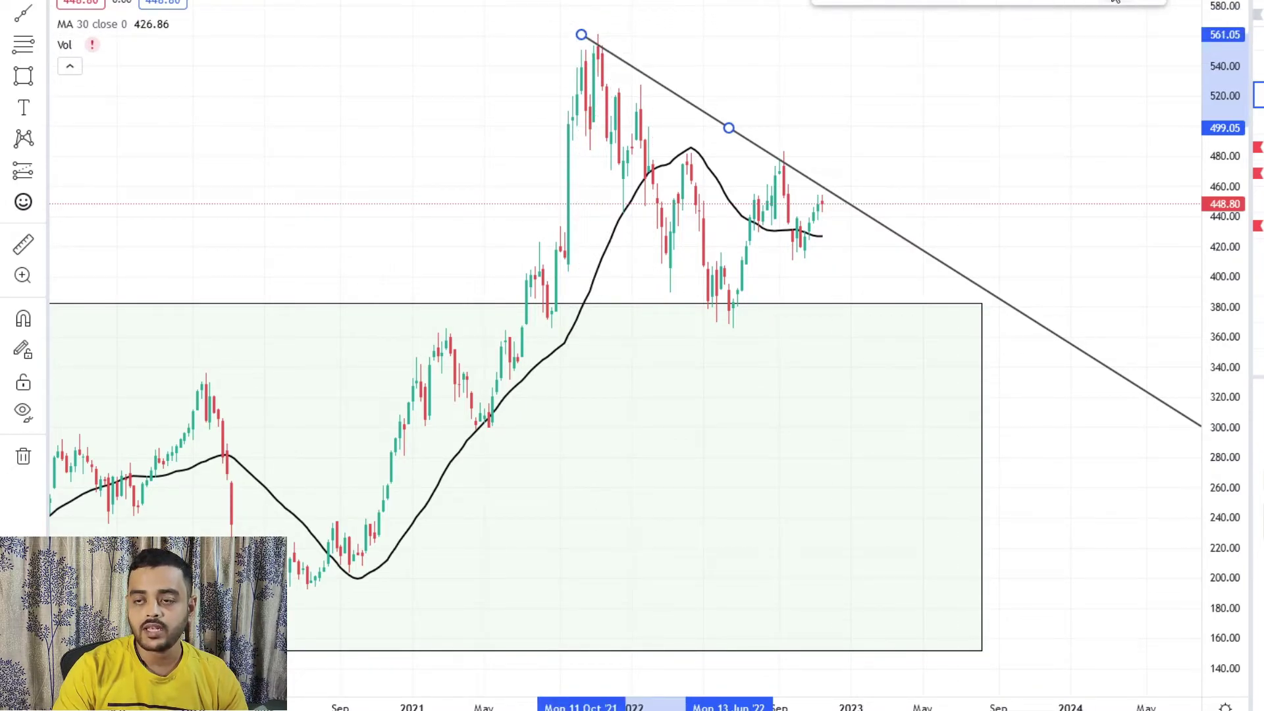
left_click(1115, 1)
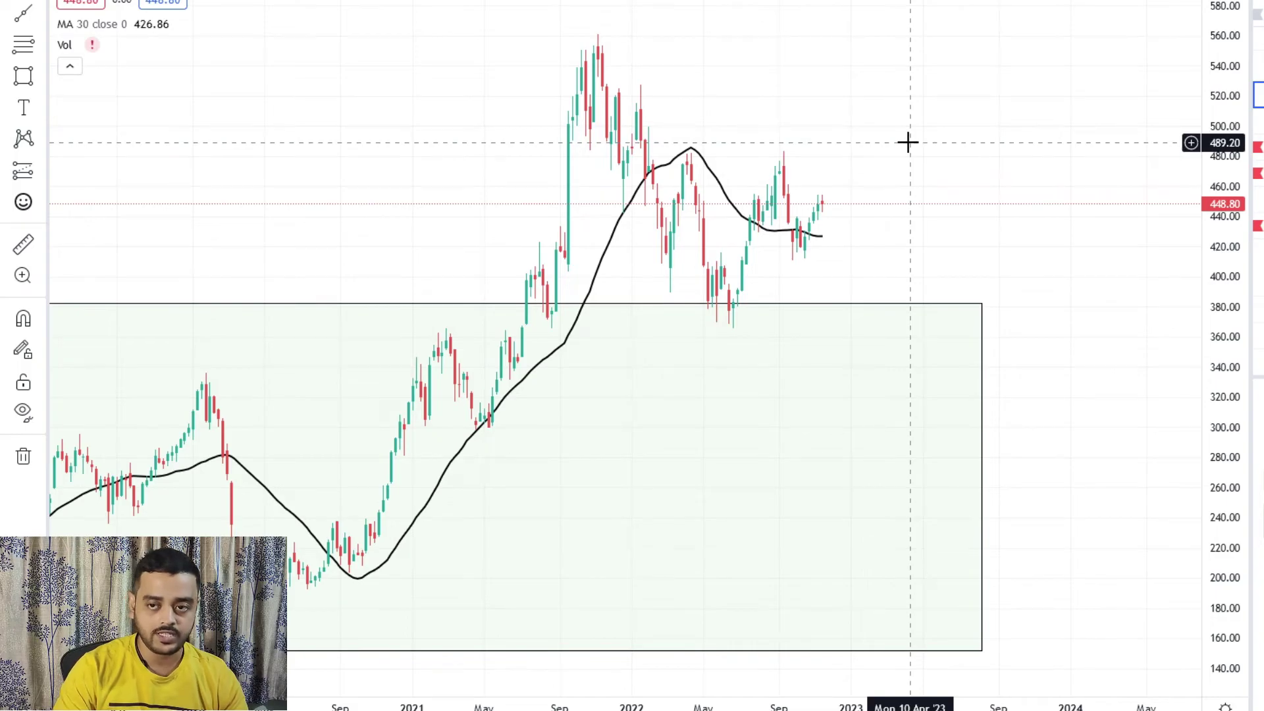